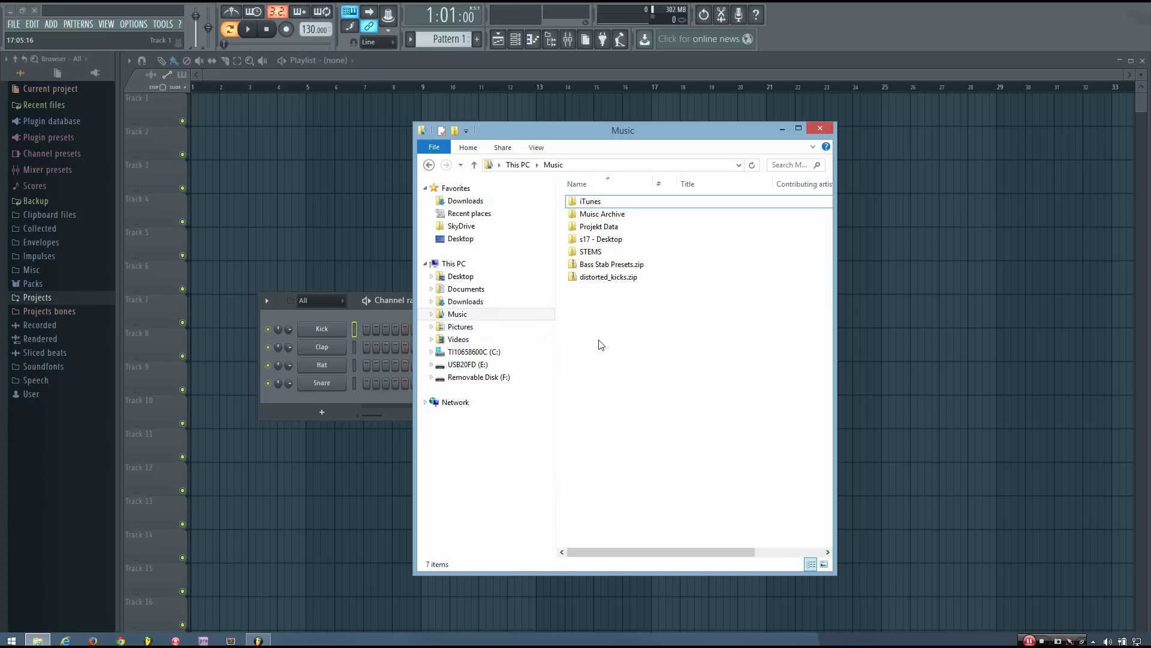
# - Create a new folder named 'My Library' in Music and open it
pyautogui.rightClick(585, 308)
pyautogui.moveTo(622, 451)
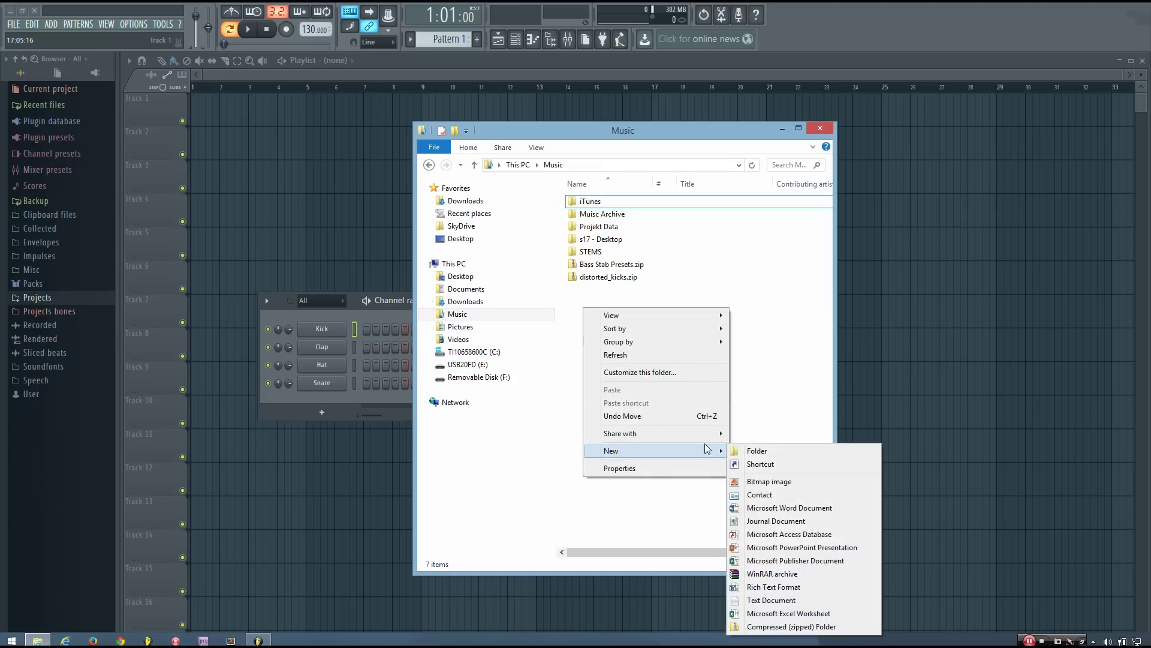
pyautogui.click(753, 451)
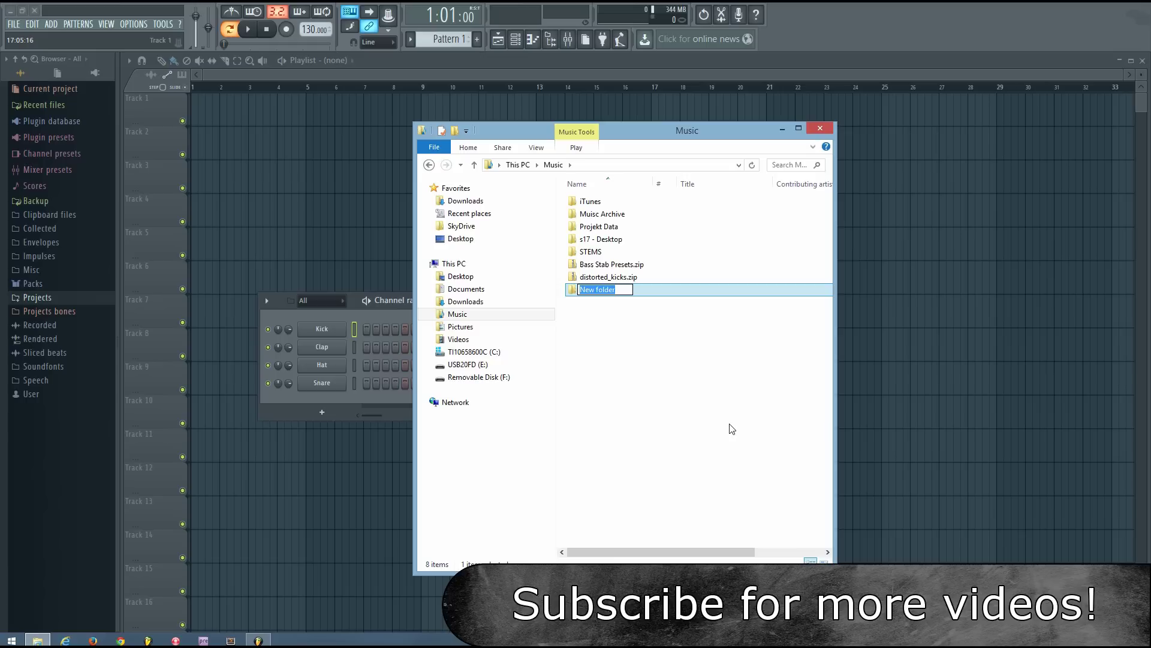
pyautogui.write('My Lib')
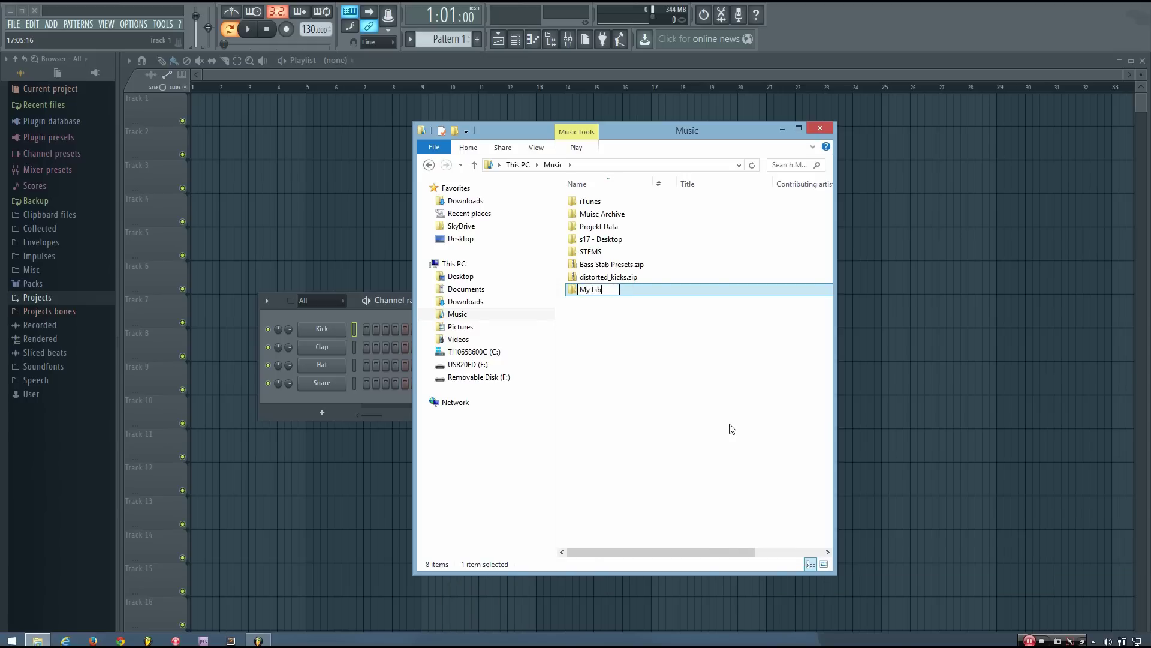
pyautogui.write('rary')
pyautogui.click(729, 429)
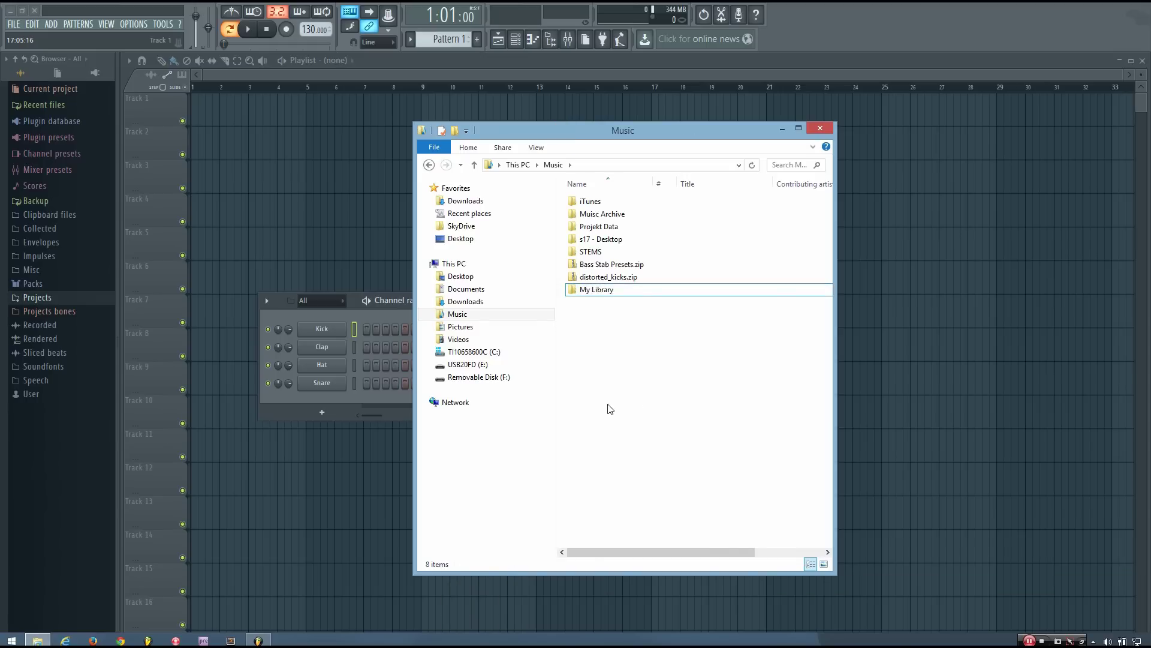
pyautogui.click(604, 291)
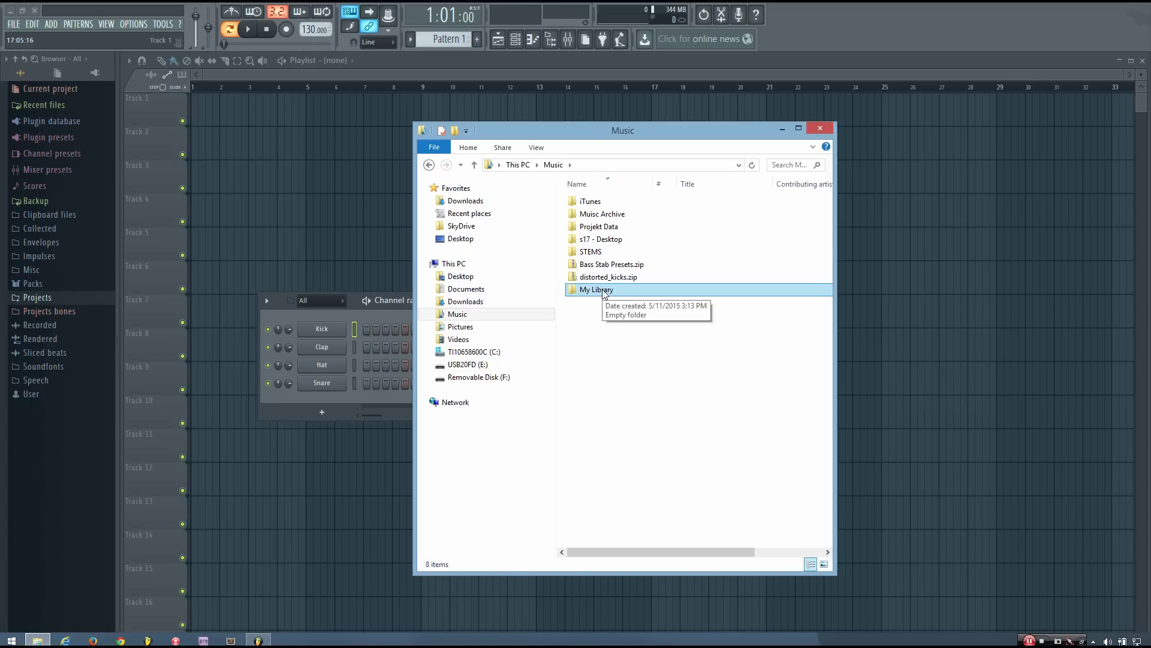
pyautogui.doubleClick(605, 290)
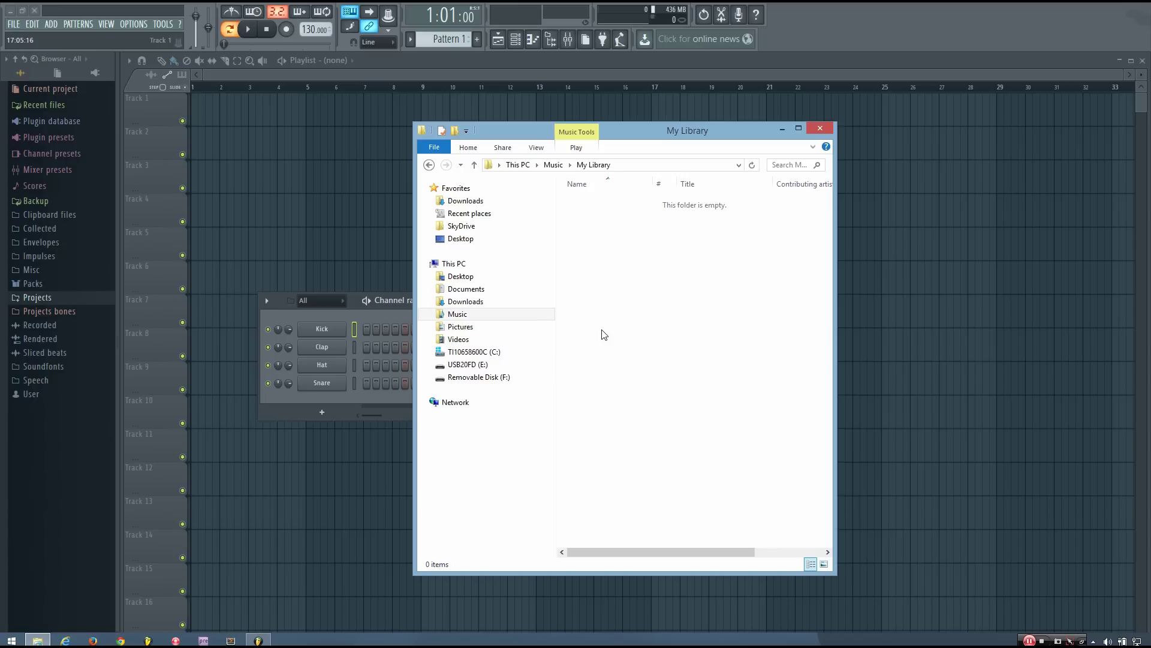
# - Create two new folders in My Library and name the first one 'Samples'
pyautogui.rightClick(601, 275)
pyautogui.moveTo(681, 419)
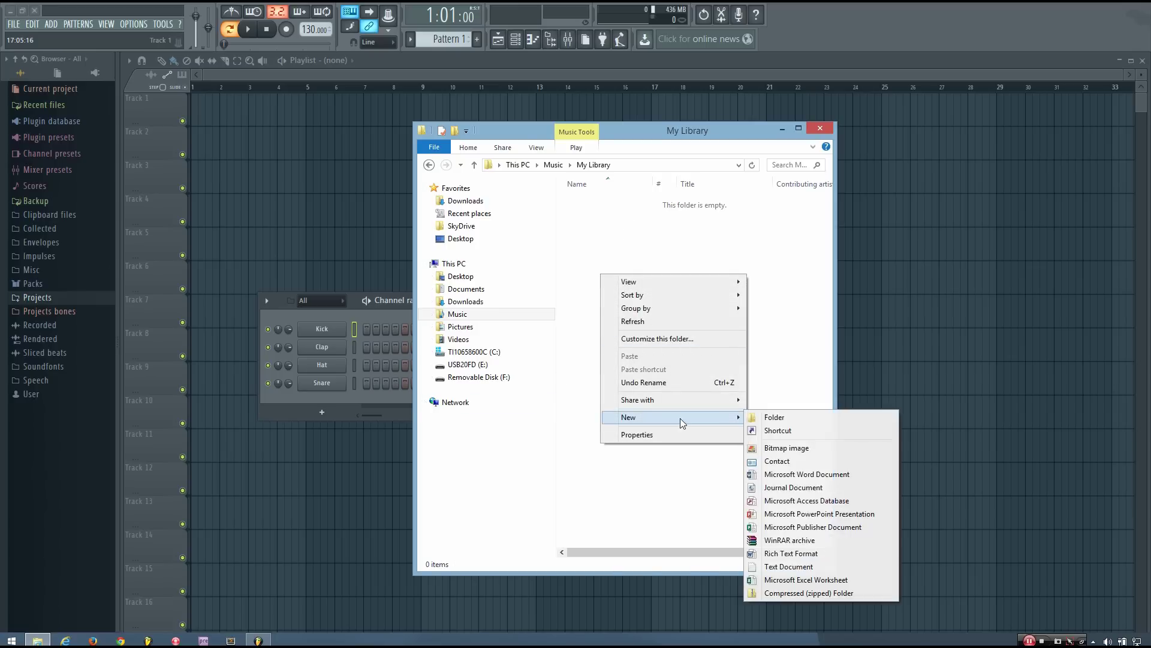
pyautogui.click(753, 416)
pyautogui.rightClick(583, 227)
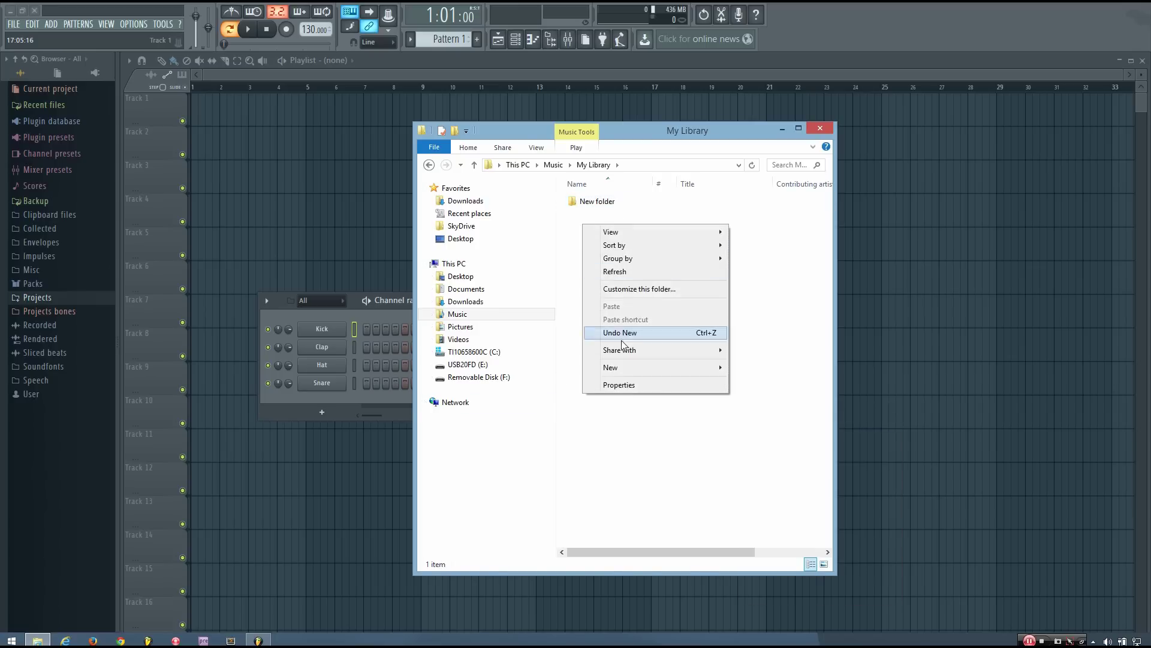
pyautogui.moveTo(638, 368)
pyautogui.click(753, 367)
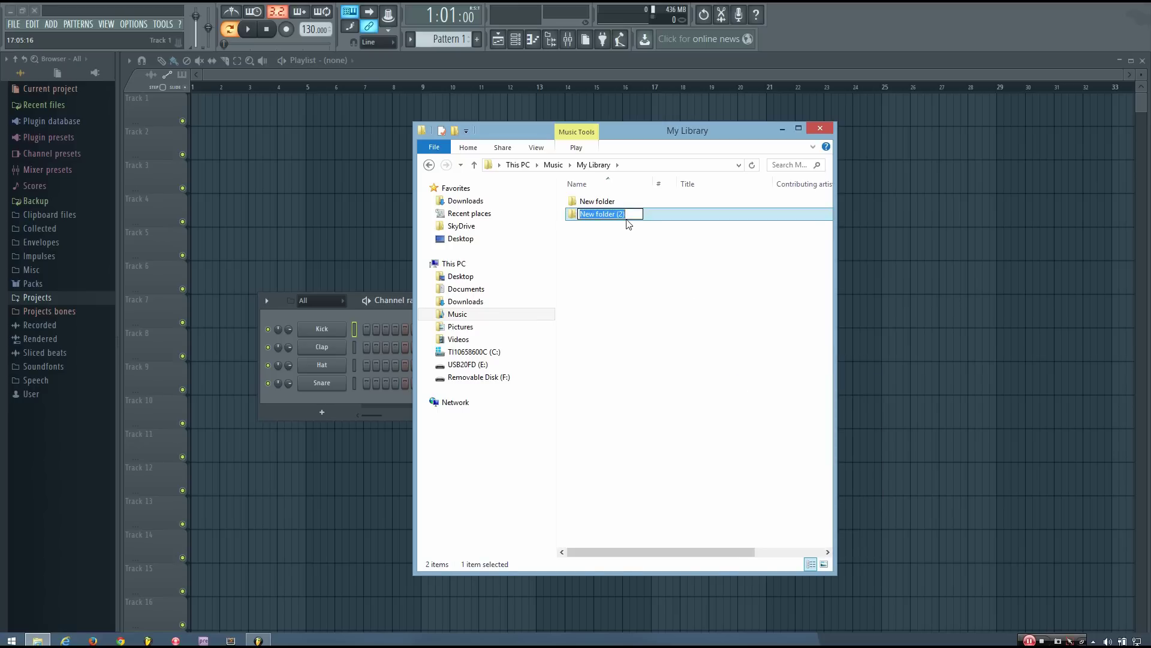
pyautogui.write('Samples')
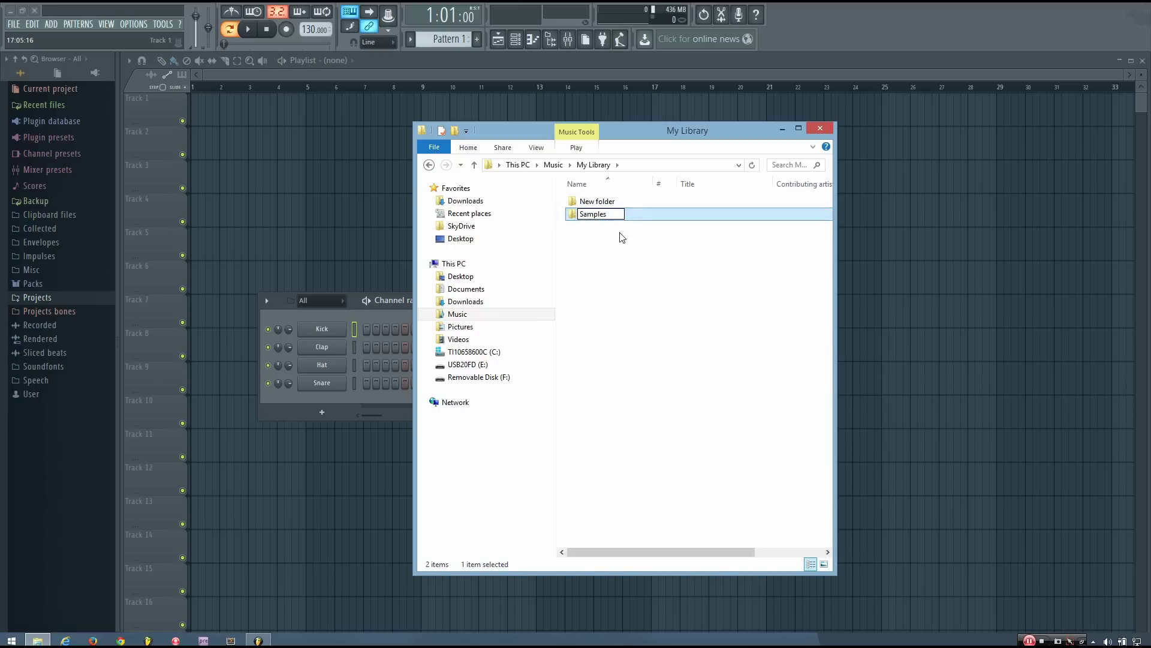
pyautogui.press('Return')
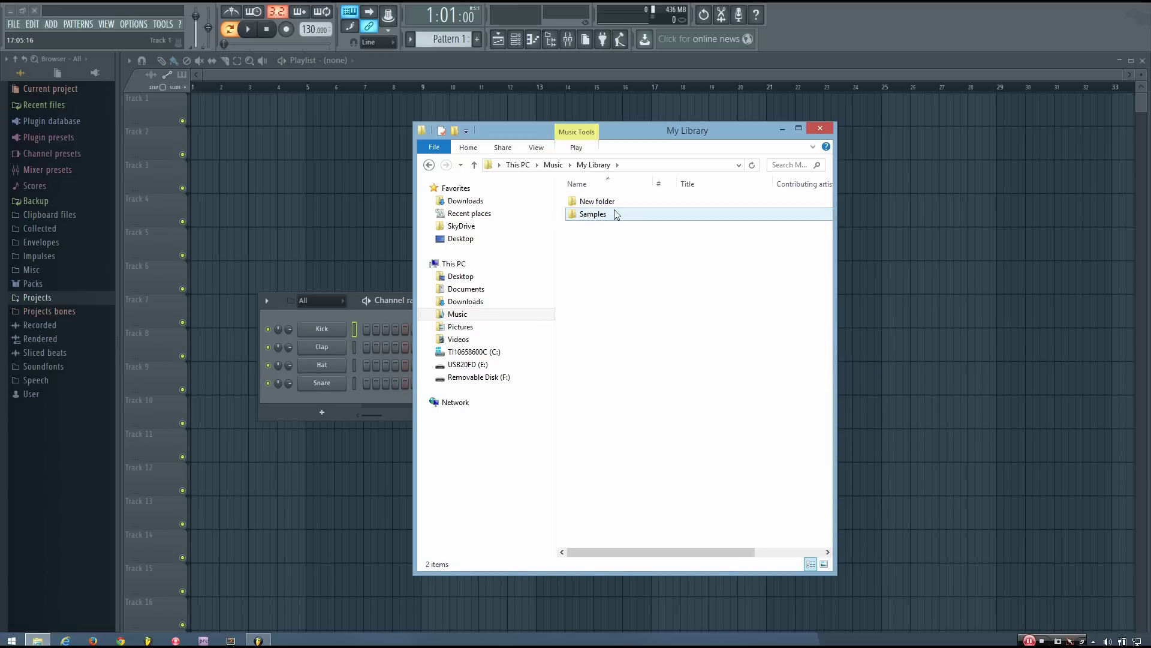
# - Rename the other new folder 'Presets' and return to the Music folder
pyautogui.click(605, 204)
pyautogui.click(605, 203)
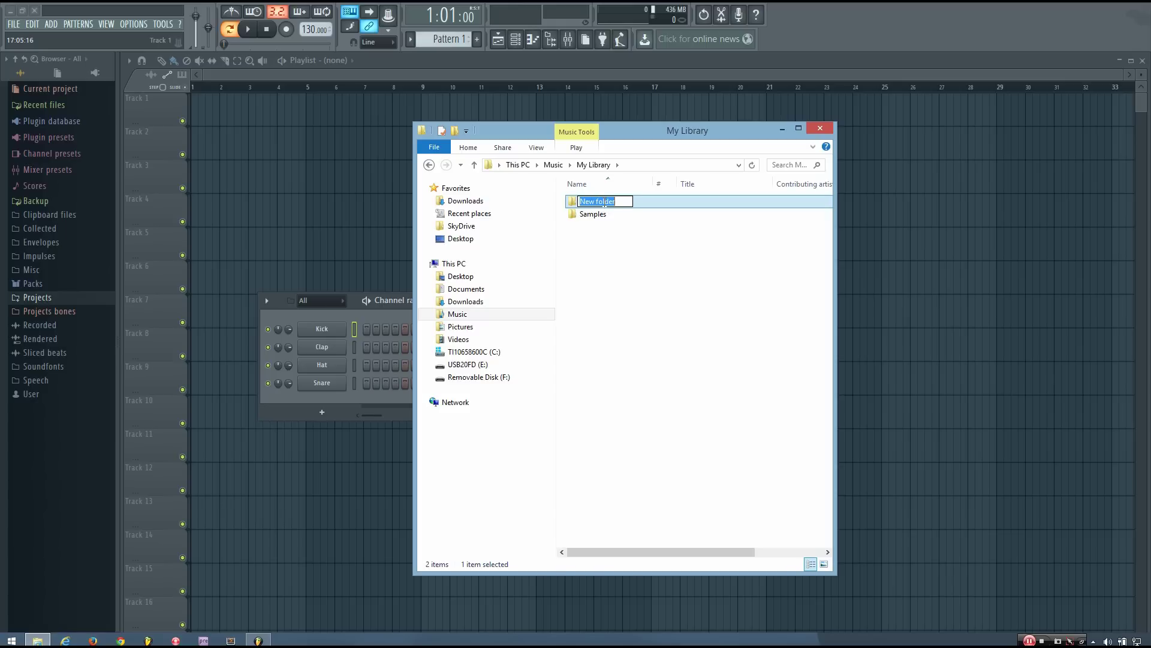
pyautogui.write('Presets')
pyautogui.click(617, 264)
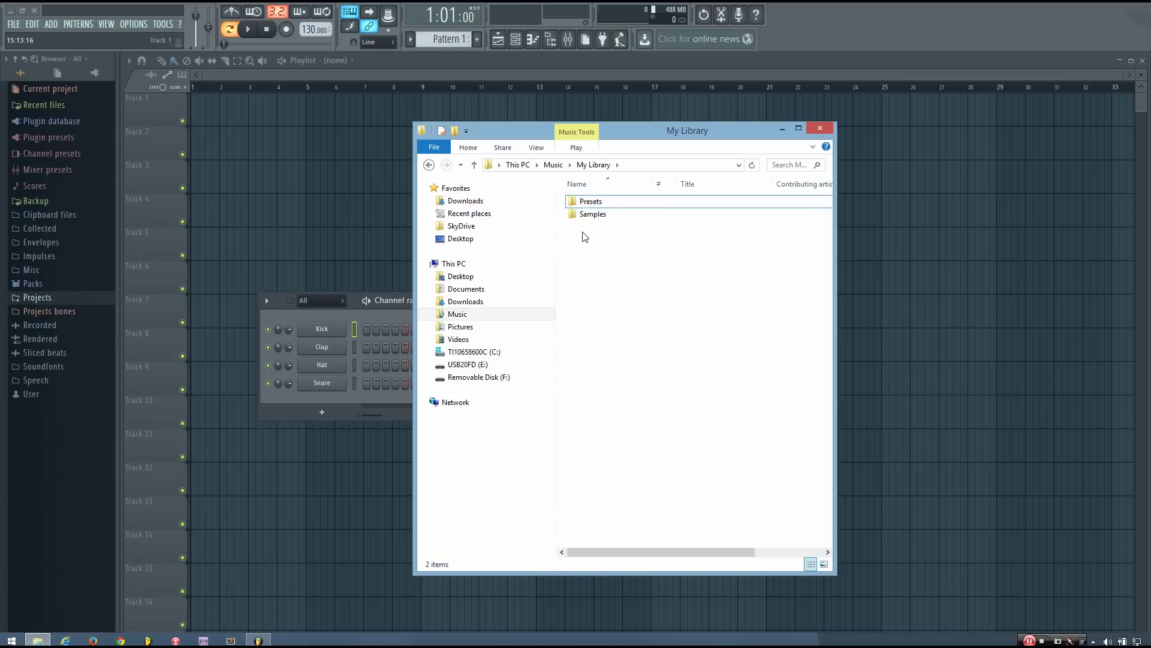
pyautogui.click(430, 166)
# - Select distorted_kicks.zip among the zip archives in Music
pyautogui.moveTo(609, 337); pyautogui.dragTo(609, 274)
pyautogui.click(607, 308)
pyautogui.click(621, 277)
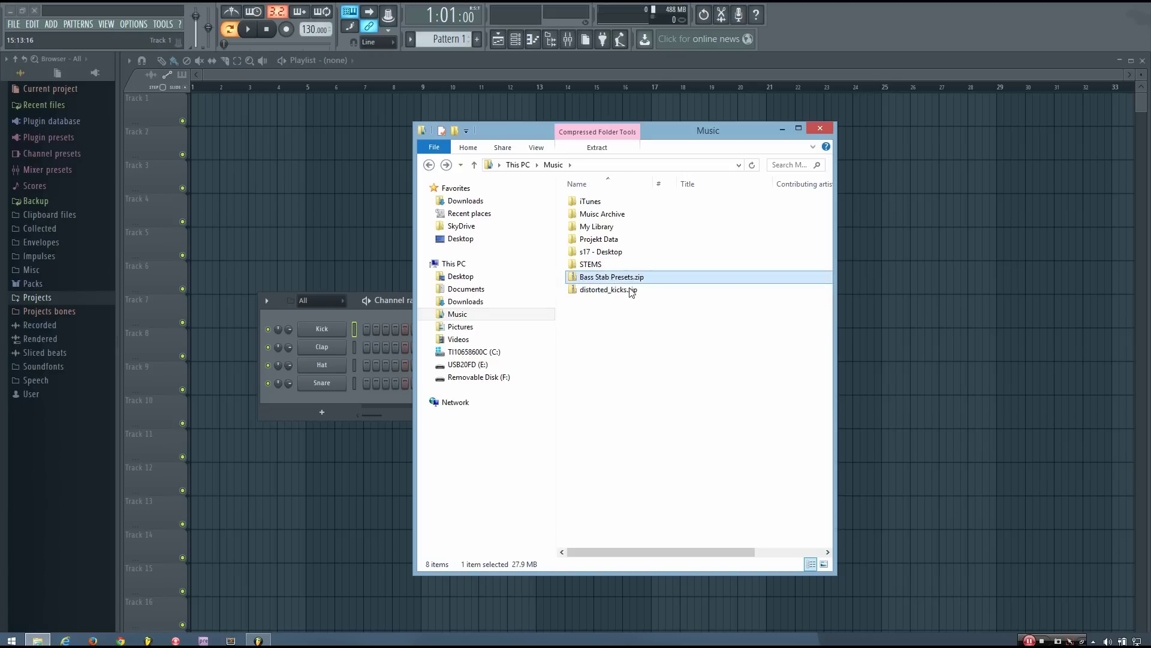
pyautogui.click(628, 294)
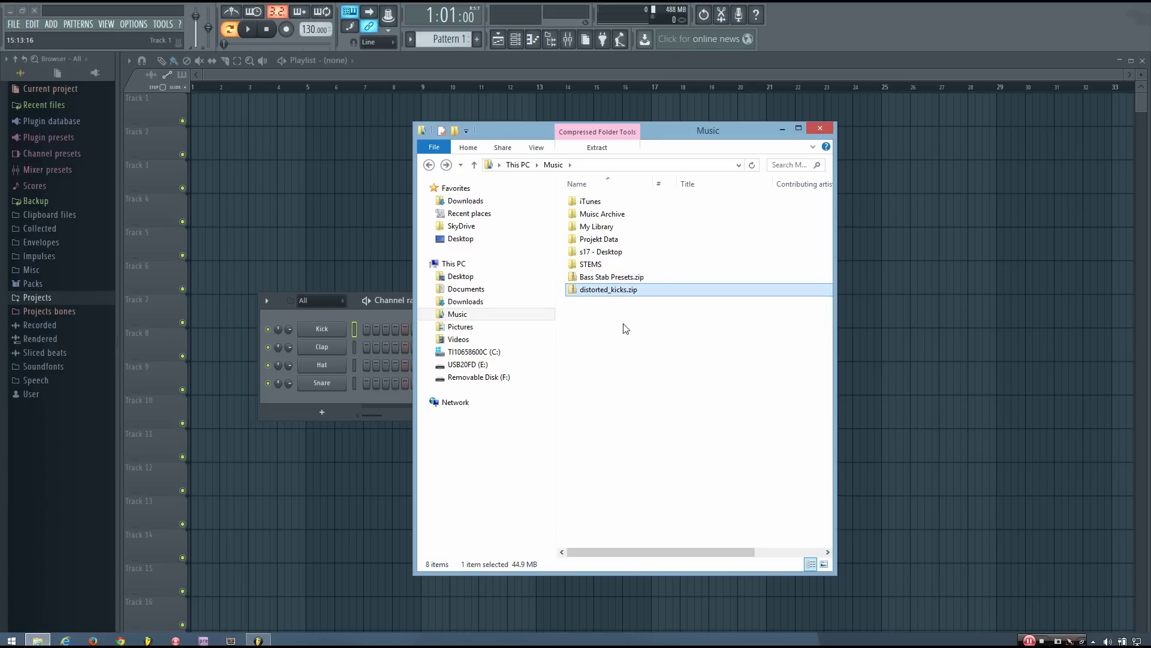
# - Open distorted_kicks.zip in a new window and copy its Distorted Kicks folder into My Library
pyautogui.rightClick(602, 294)
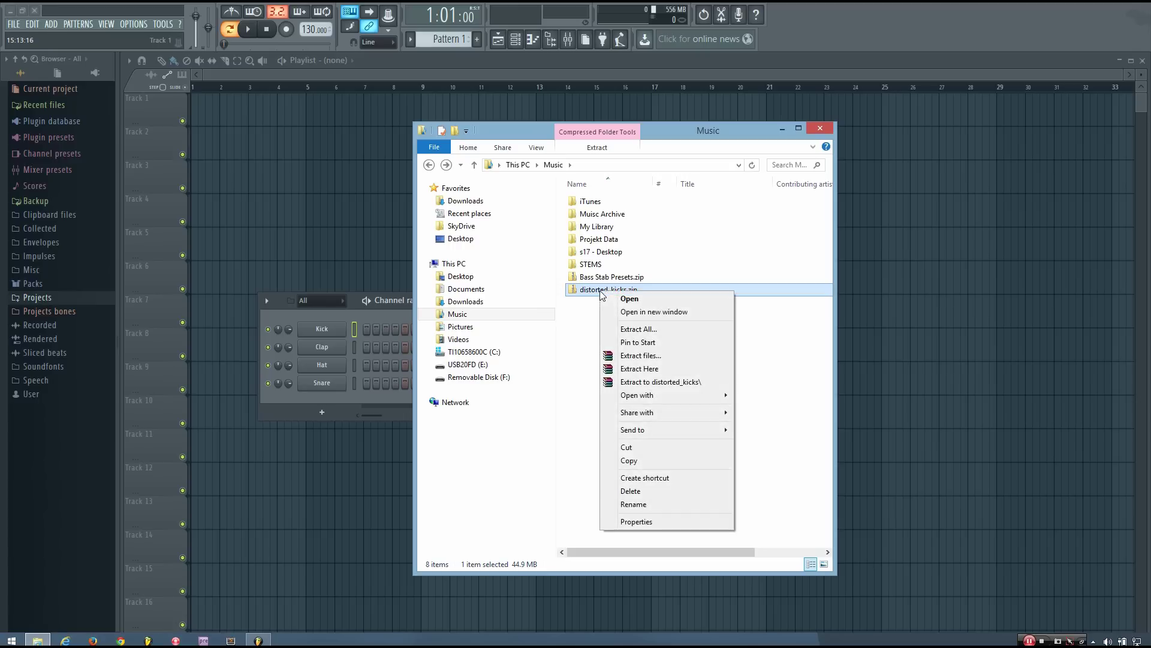
pyautogui.click(642, 311)
pyautogui.moveTo(635, 156); pyautogui.dragTo(246, 144)
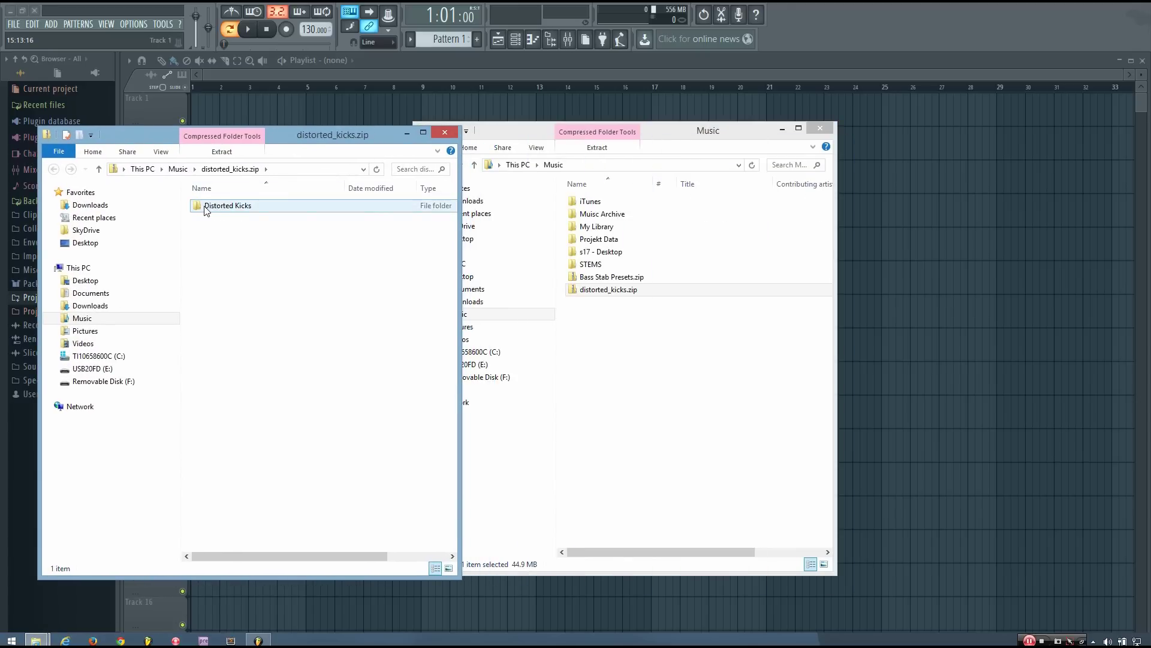
pyautogui.moveTo(205, 210); pyautogui.dragTo(600, 231)
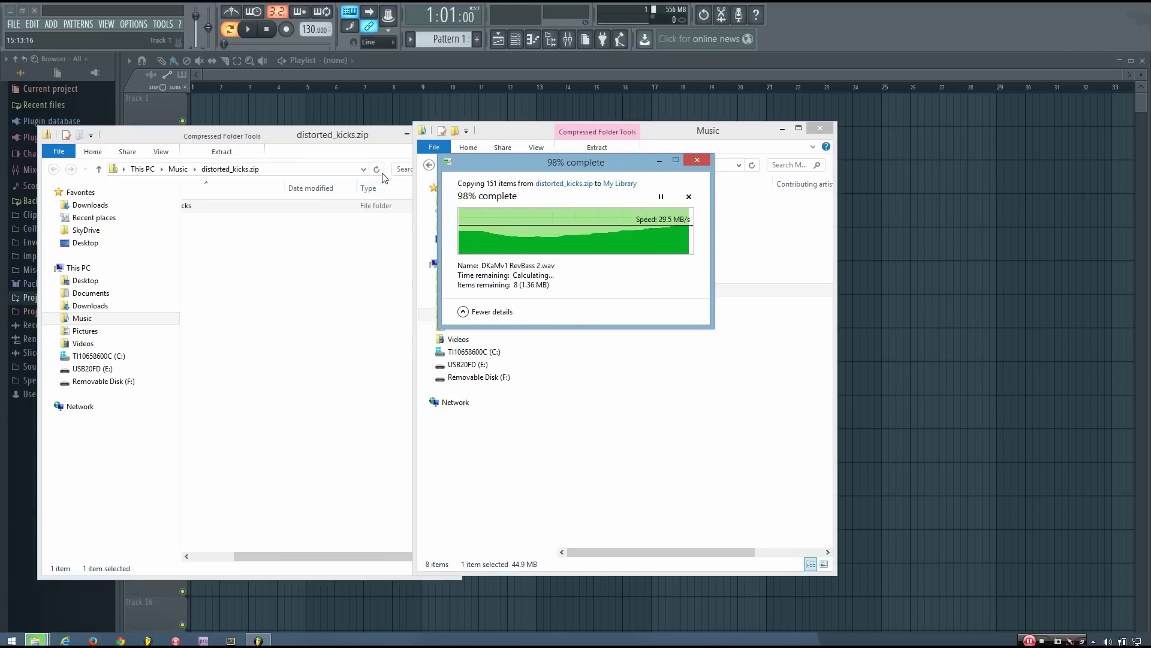
pyautogui.click(393, 143)
# - Close the archive window, extract Bass Stab Presets.zip into Music, and select the extracted folder
pyautogui.click(449, 133)
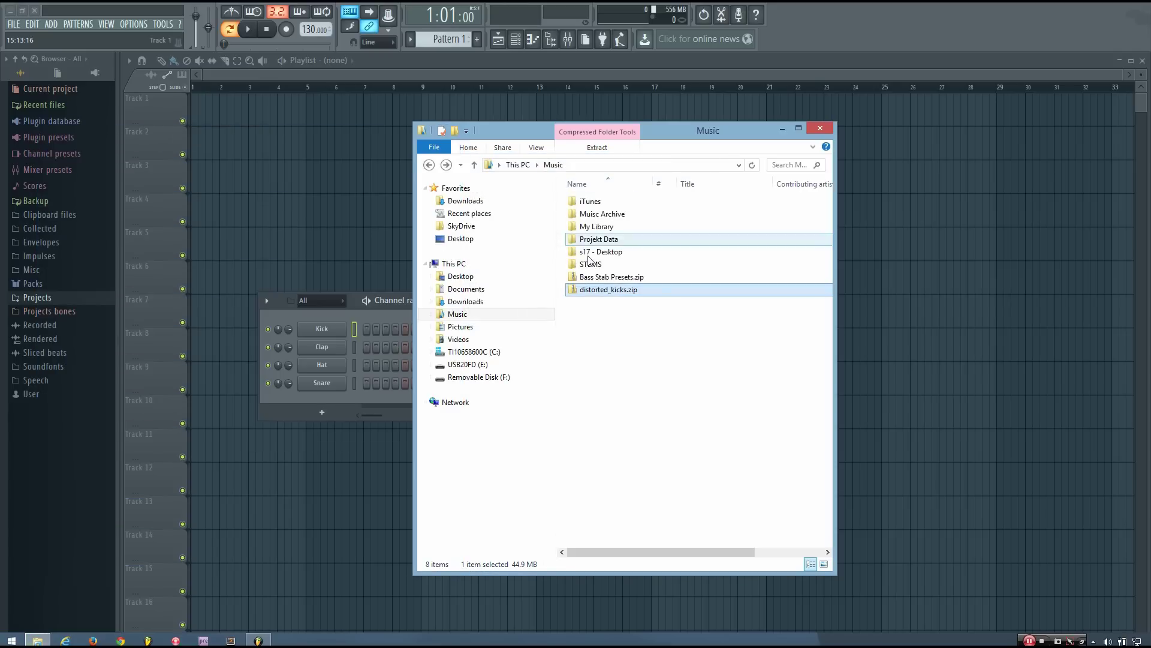
pyautogui.click(608, 277)
pyautogui.rightClick(608, 279)
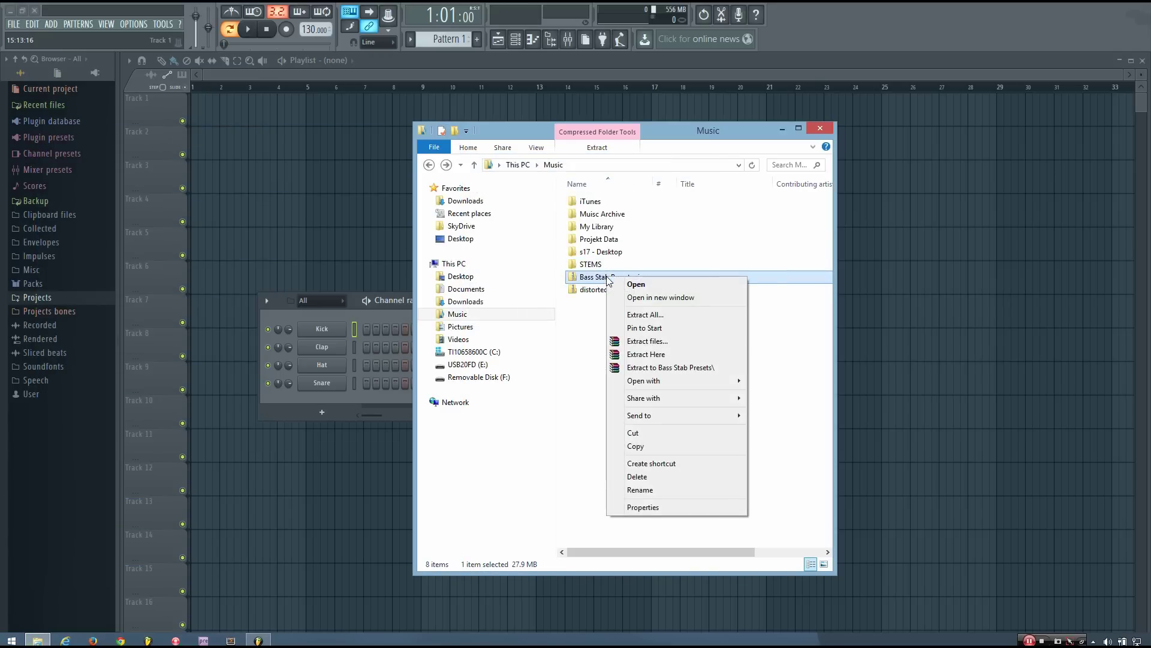
pyautogui.click(643, 318)
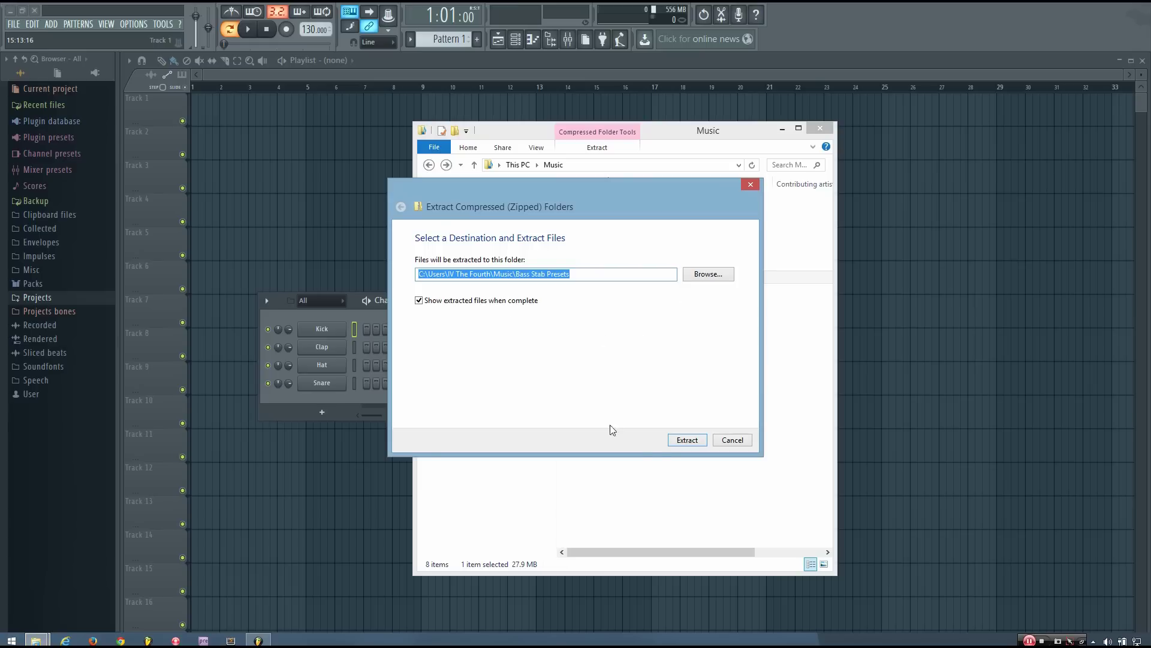
pyautogui.click(691, 441)
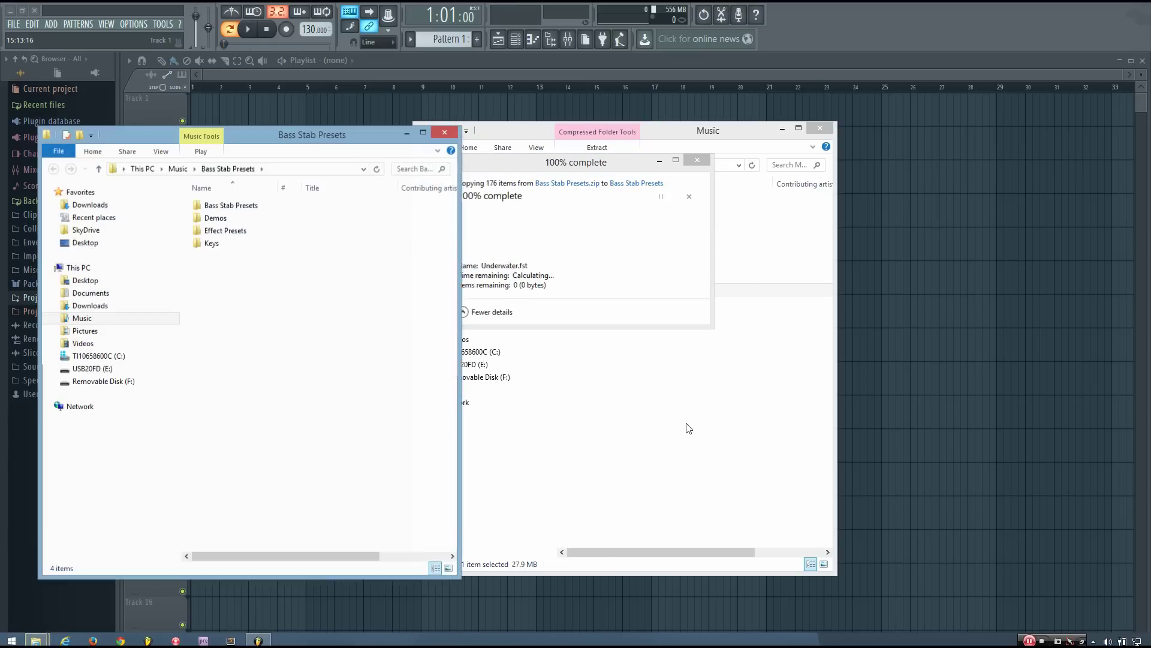
pyautogui.click(451, 133)
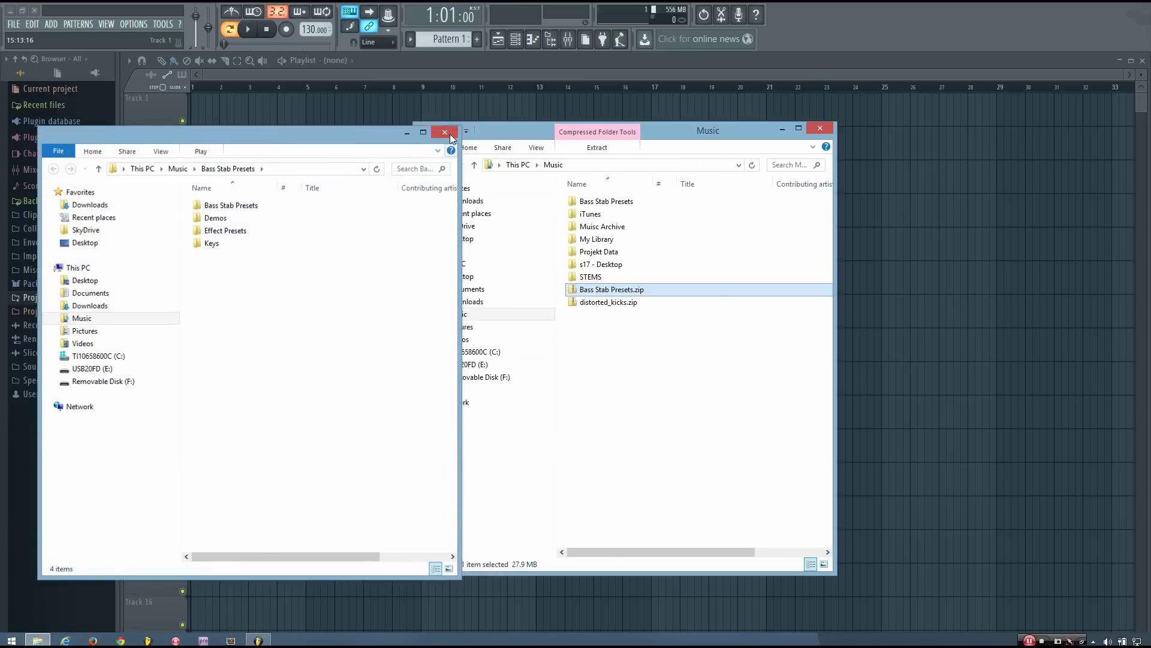
pyautogui.click(600, 203)
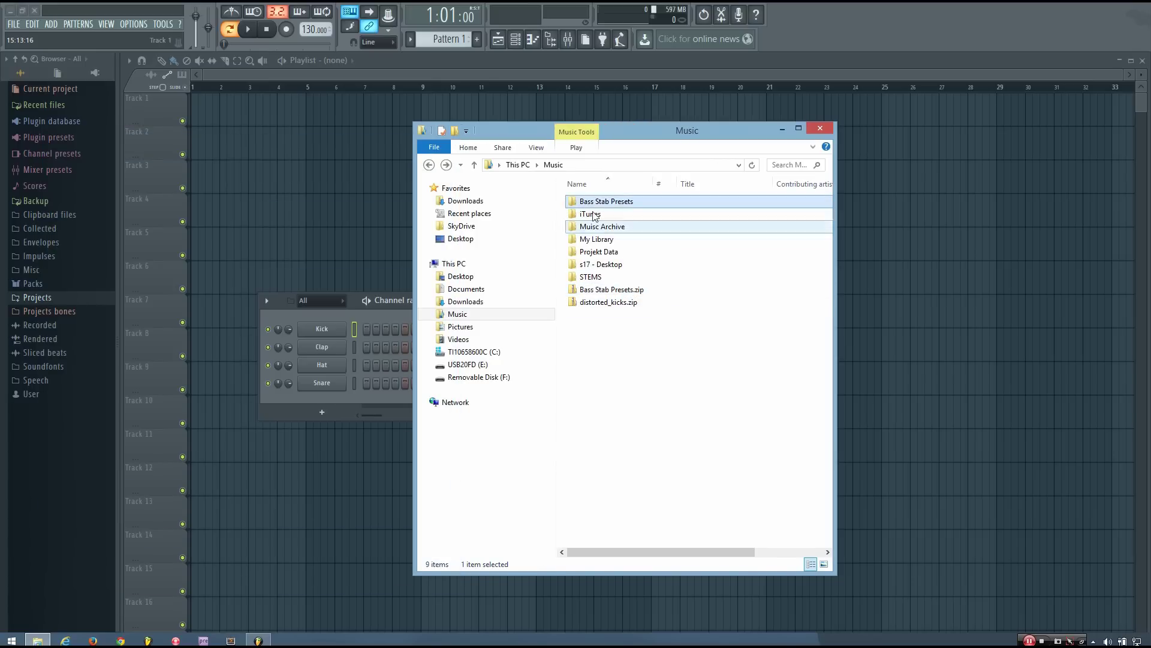
# - Move Bass Stab Presets into My Library's Presets folder and Distorted Kicks into Samples
pyautogui.moveTo(578, 206); pyautogui.dragTo(593, 239)
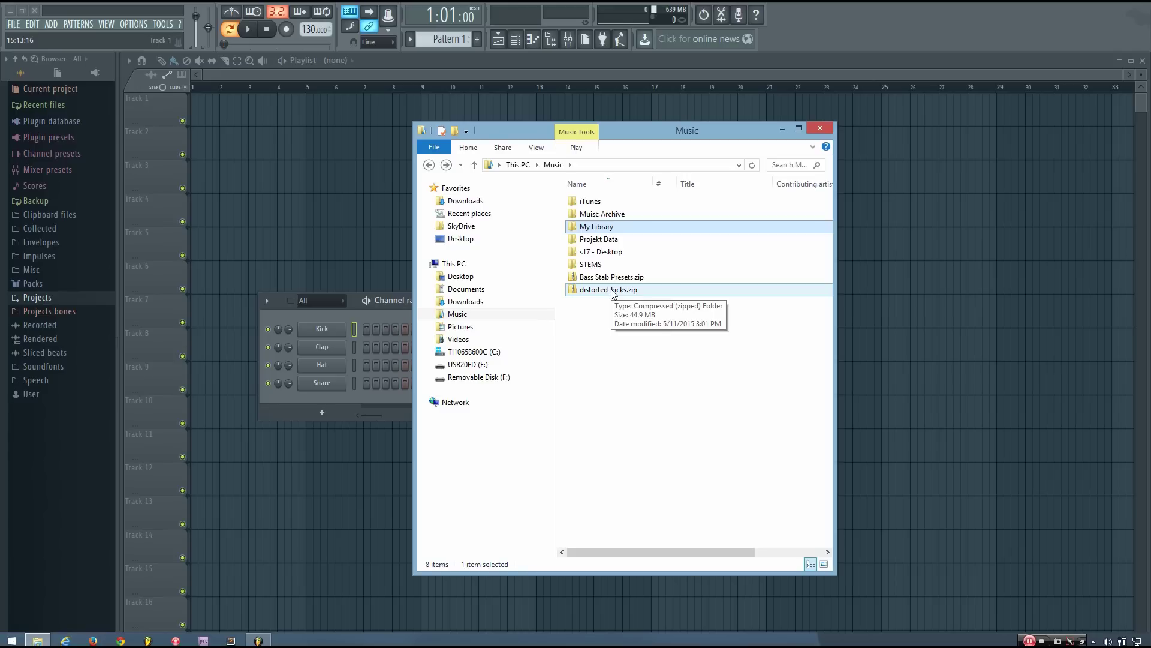
pyautogui.doubleClick(593, 230)
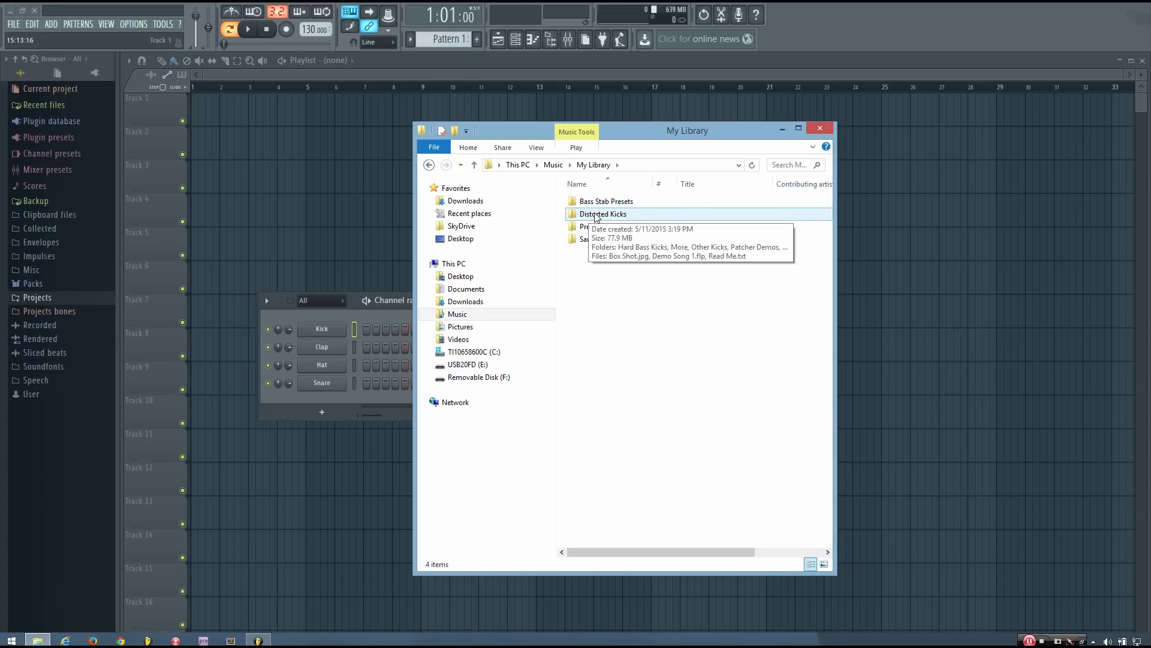
pyautogui.click(596, 216)
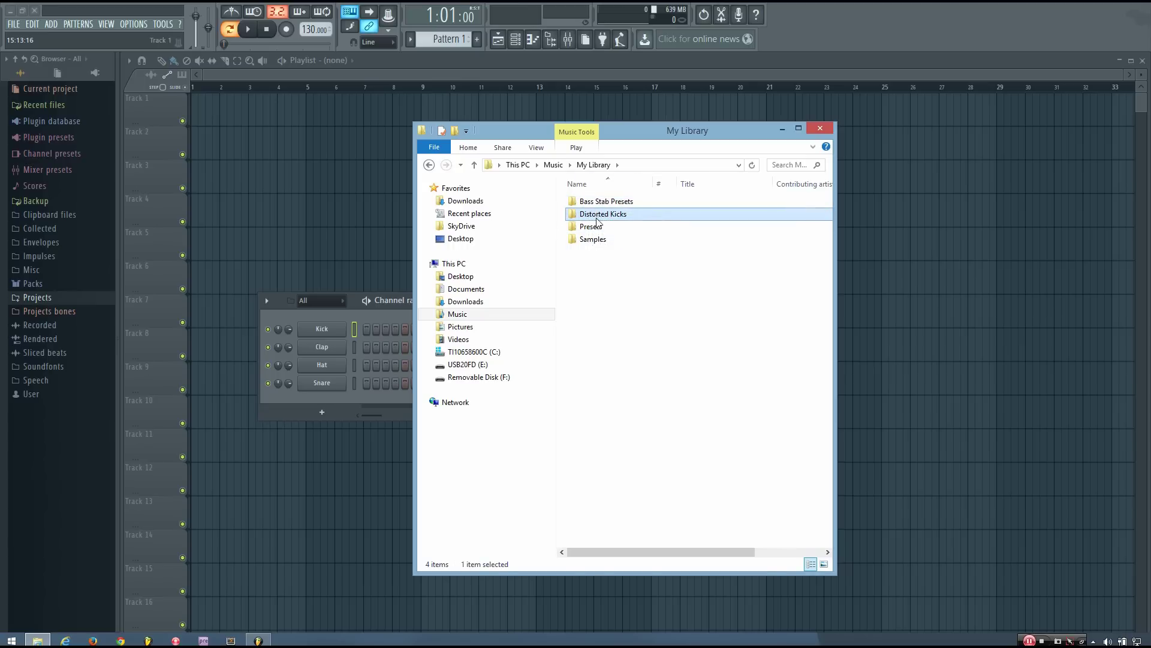
pyautogui.moveTo(596, 217); pyautogui.dragTo(604, 242)
pyautogui.click(597, 203)
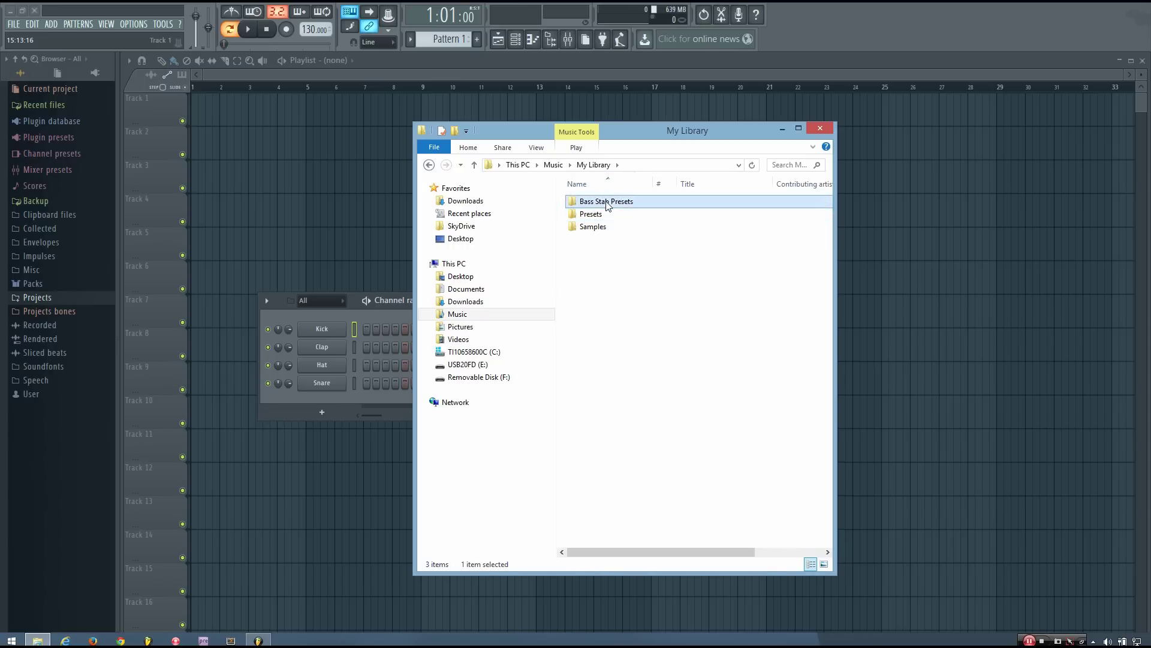
pyautogui.moveTo(596, 203); pyautogui.dragTo(600, 215)
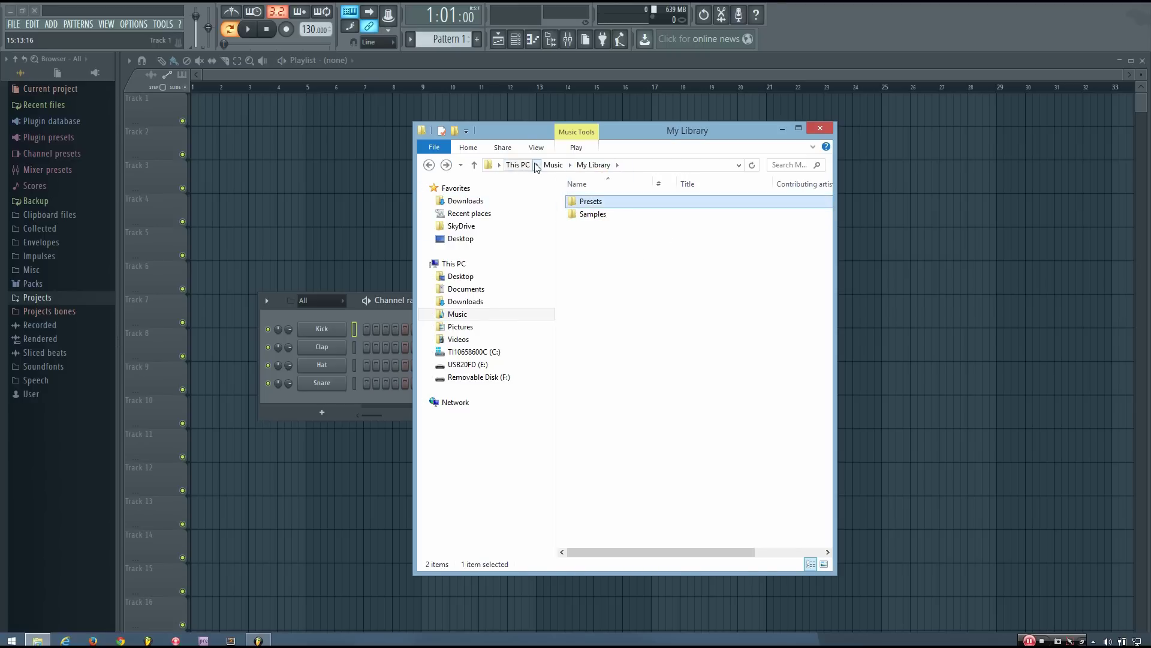
pyautogui.click(163, 12)
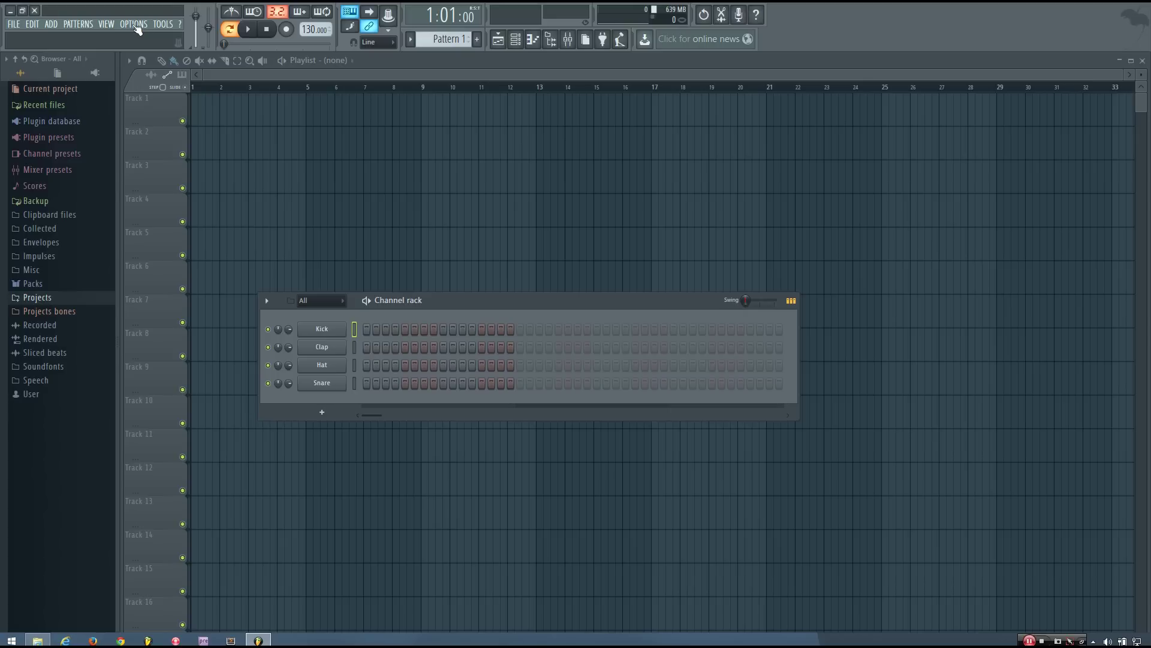
# - Open File settings and browse to Libraries > Music > My Library for the first search folder
pyautogui.click(134, 25)
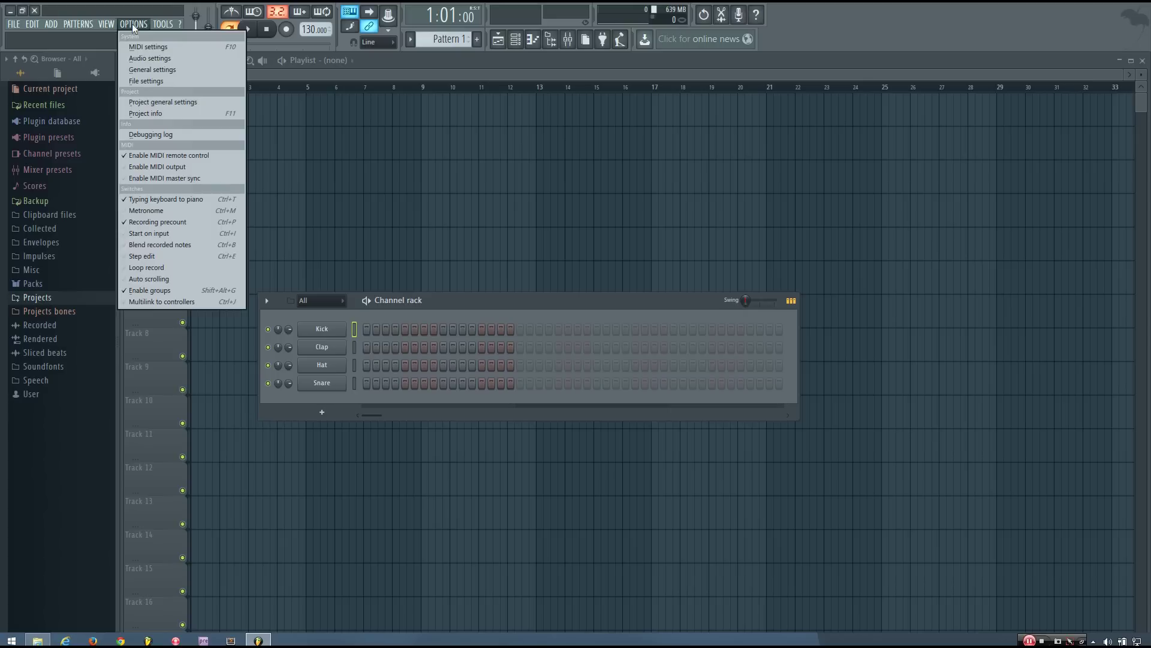
pyautogui.click(146, 81)
pyautogui.moveTo(545, 134); pyautogui.dragTo(539, 149)
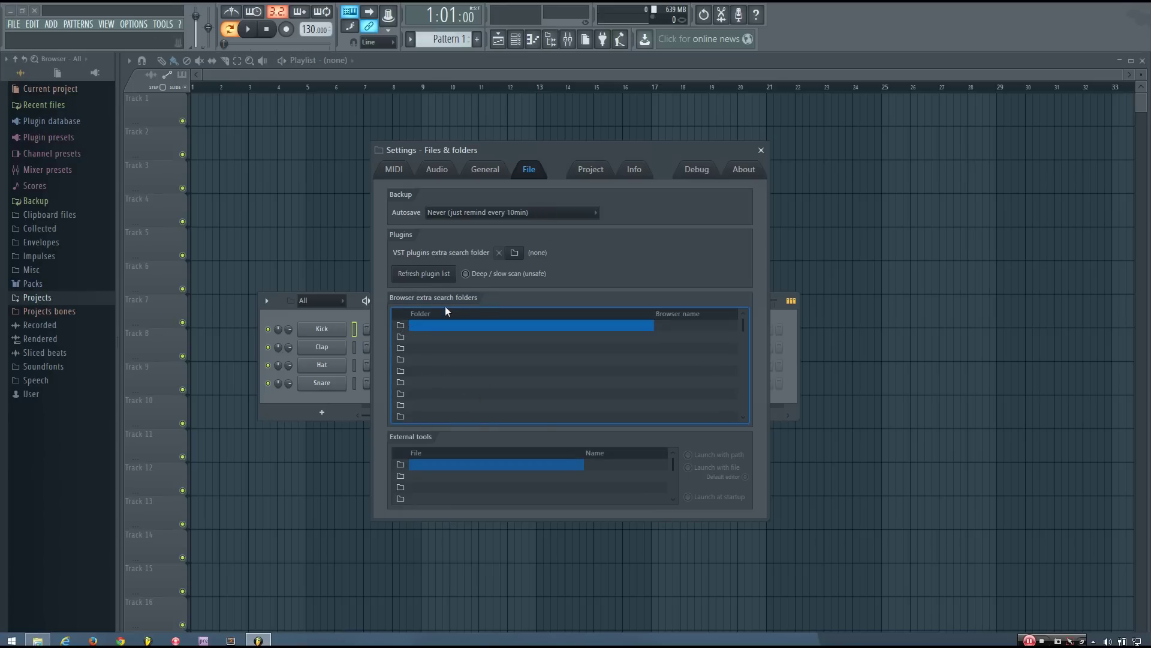
pyautogui.click(400, 326)
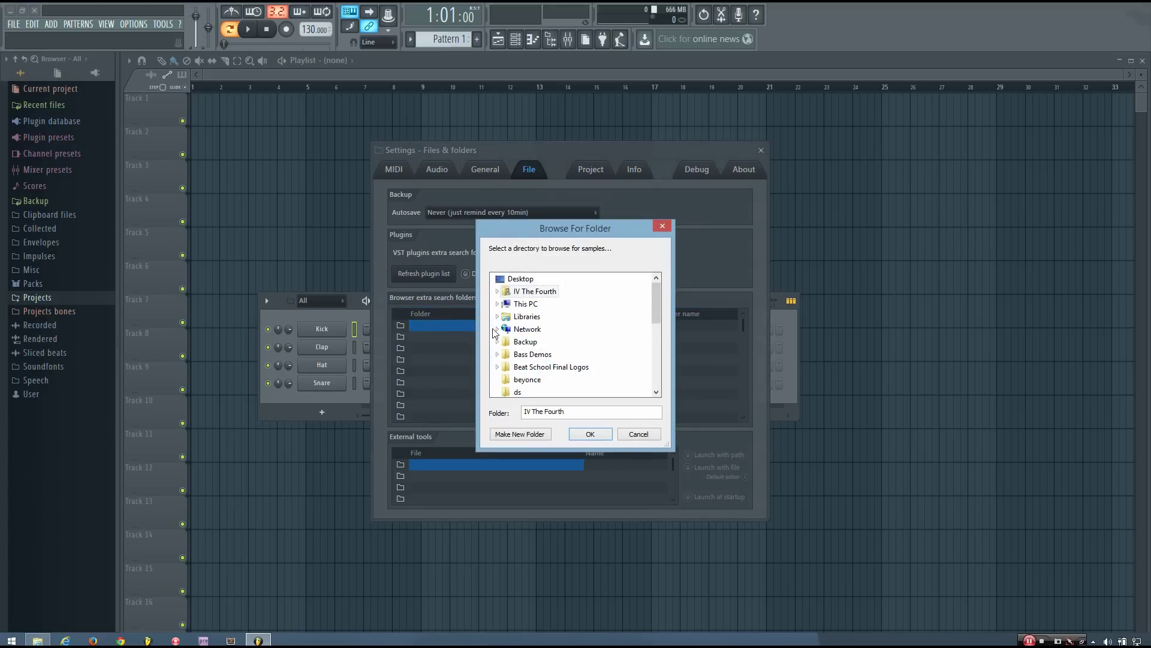
pyautogui.doubleClick(525, 318)
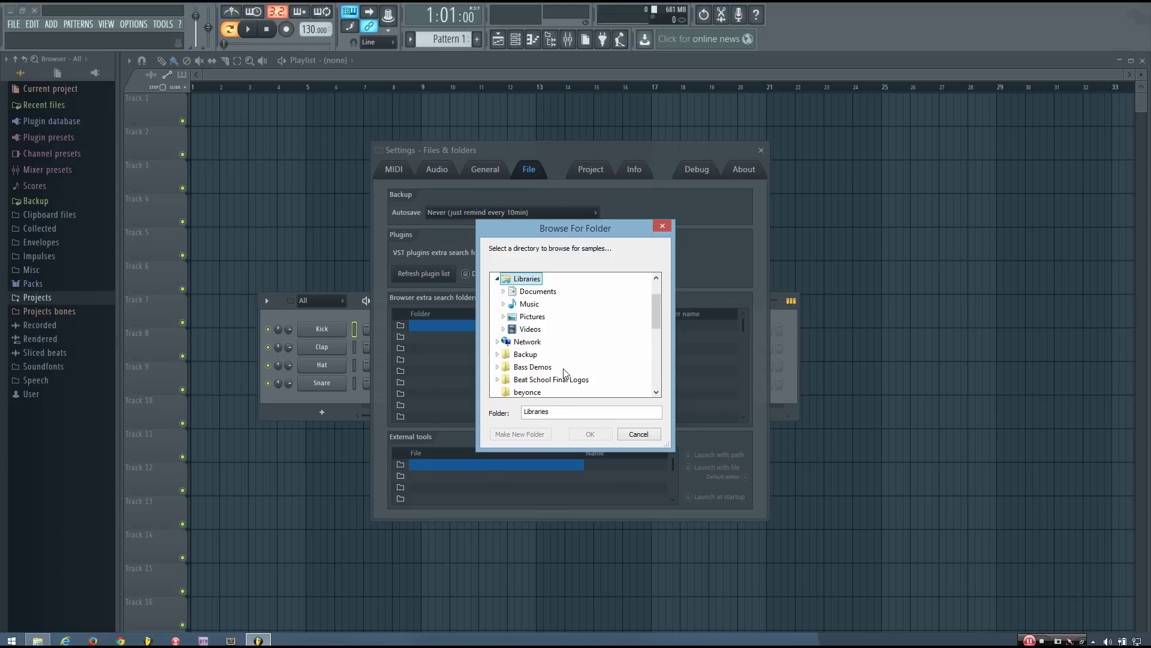
pyautogui.doubleClick(530, 305)
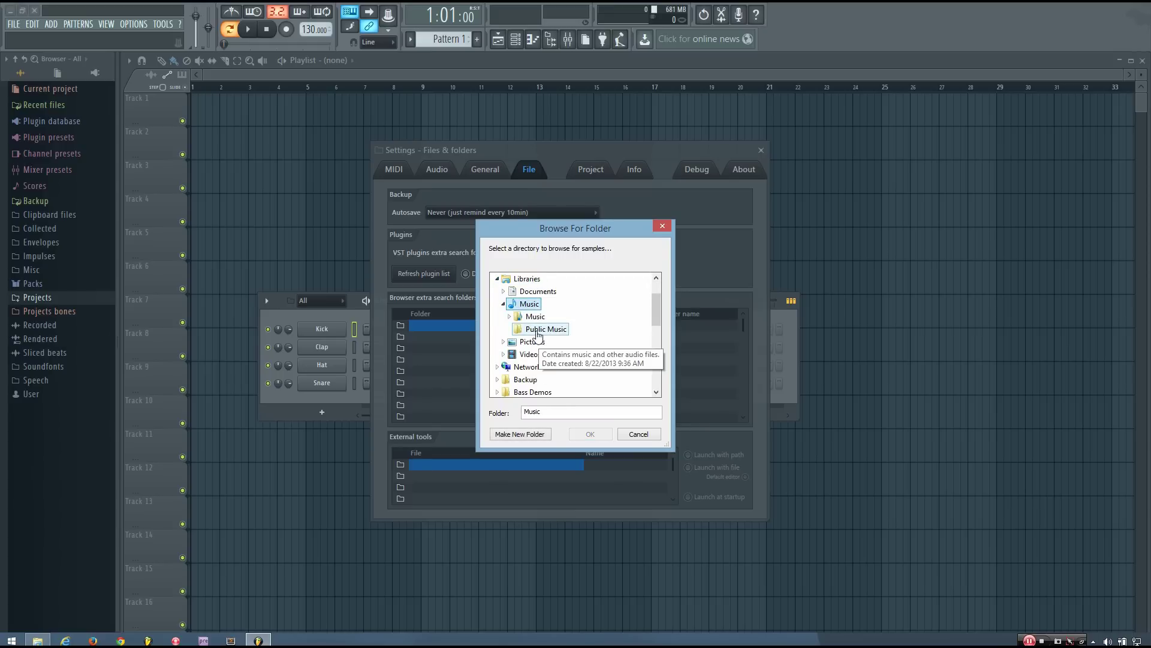
pyautogui.click(509, 316)
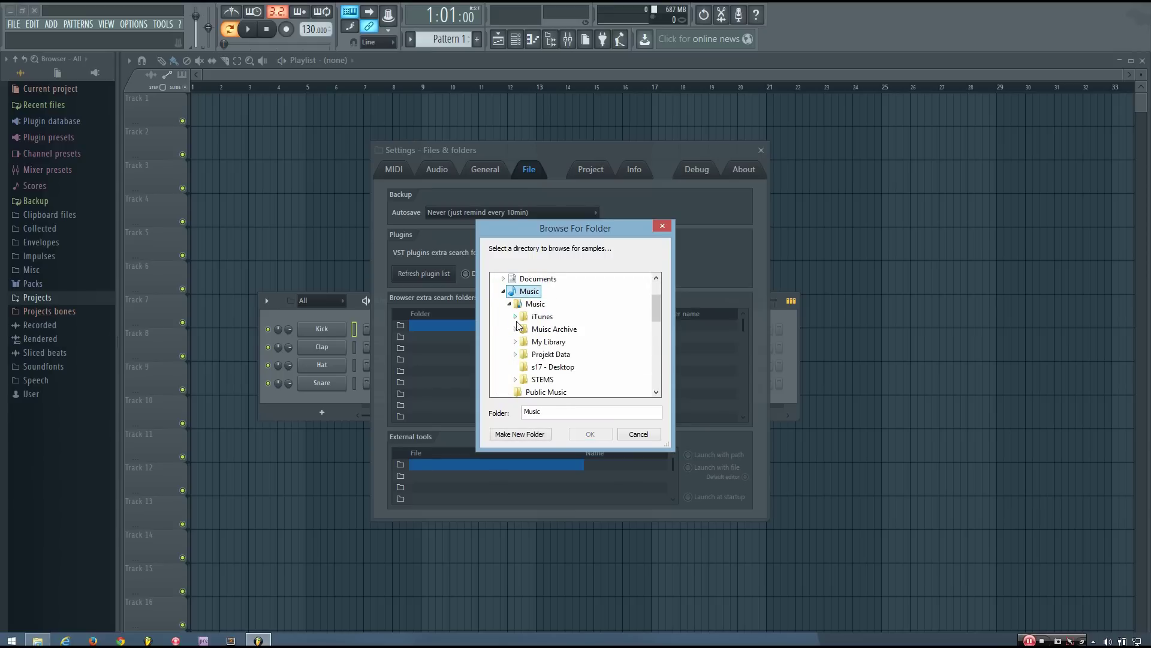
pyautogui.doubleClick(546, 342)
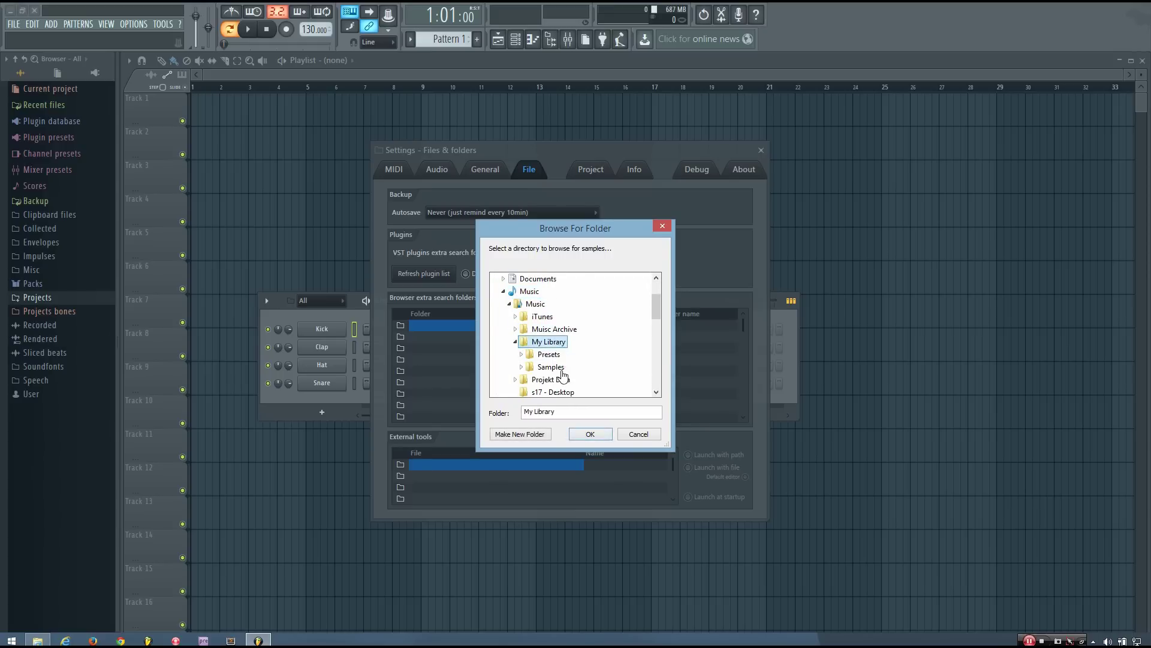
pyautogui.click(589, 433)
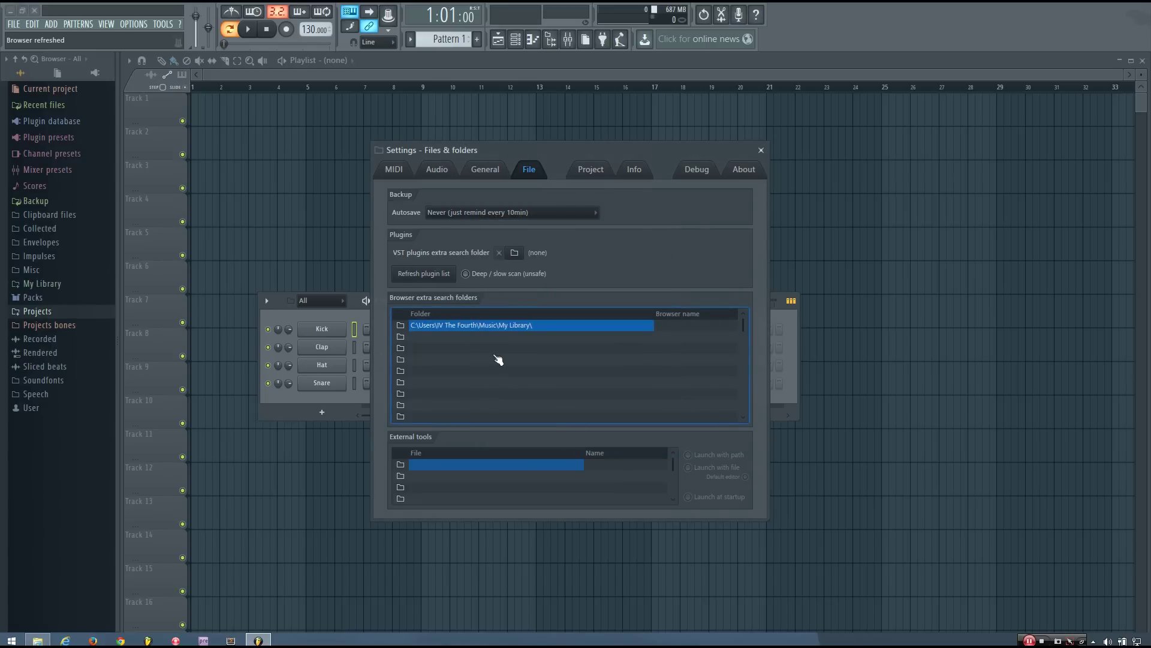
# - Clear the added search folder path and copy My Library's address from File Explorer
pyautogui.rightClick(488, 325)
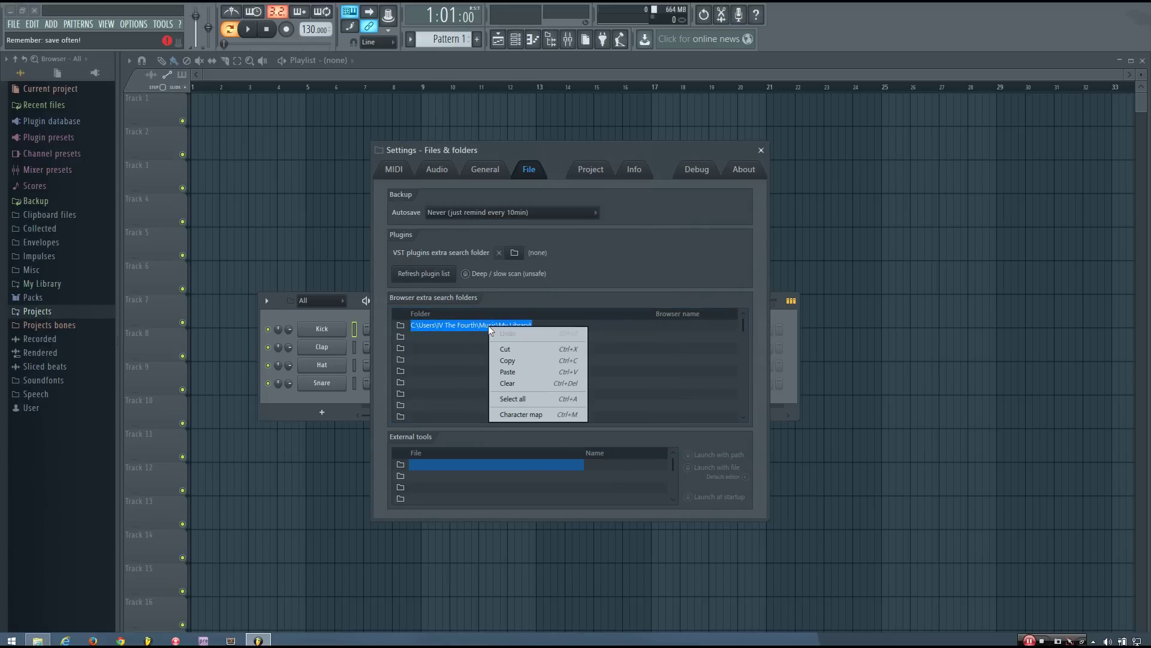
pyautogui.click(506, 384)
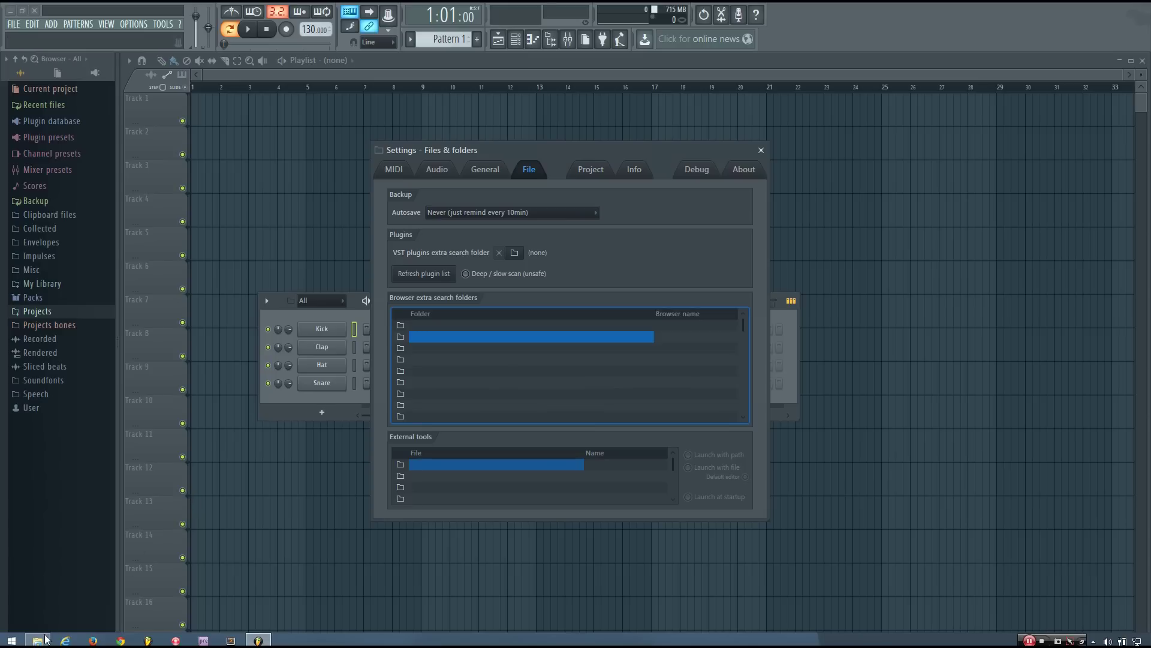
pyautogui.click(42, 640)
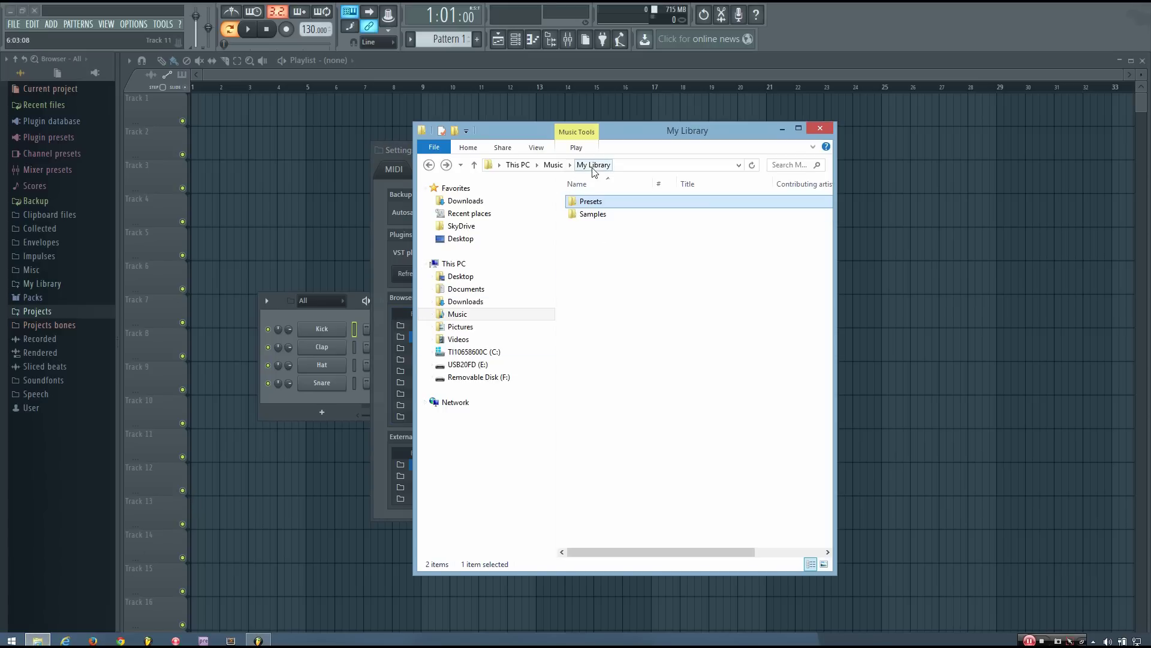
pyautogui.rightClick(619, 168)
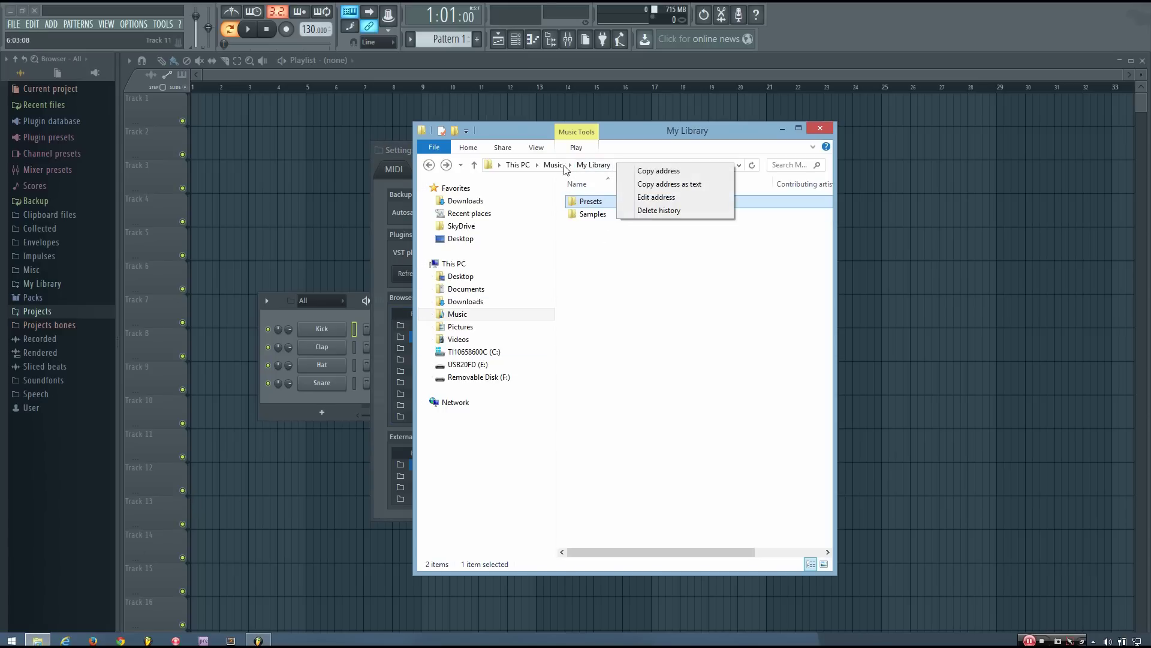
pyautogui.click(665, 175)
# - Paste the copied My Library path into the first browser extra search folder row and close Settings
pyautogui.click(380, 259)
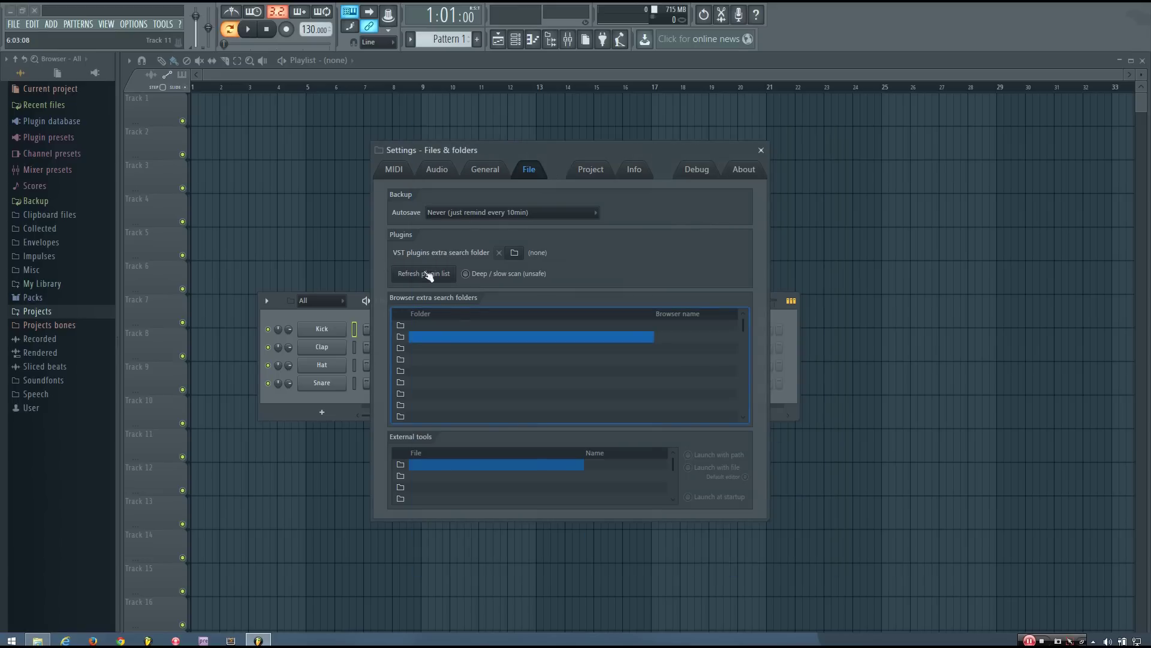
pyautogui.click(426, 326)
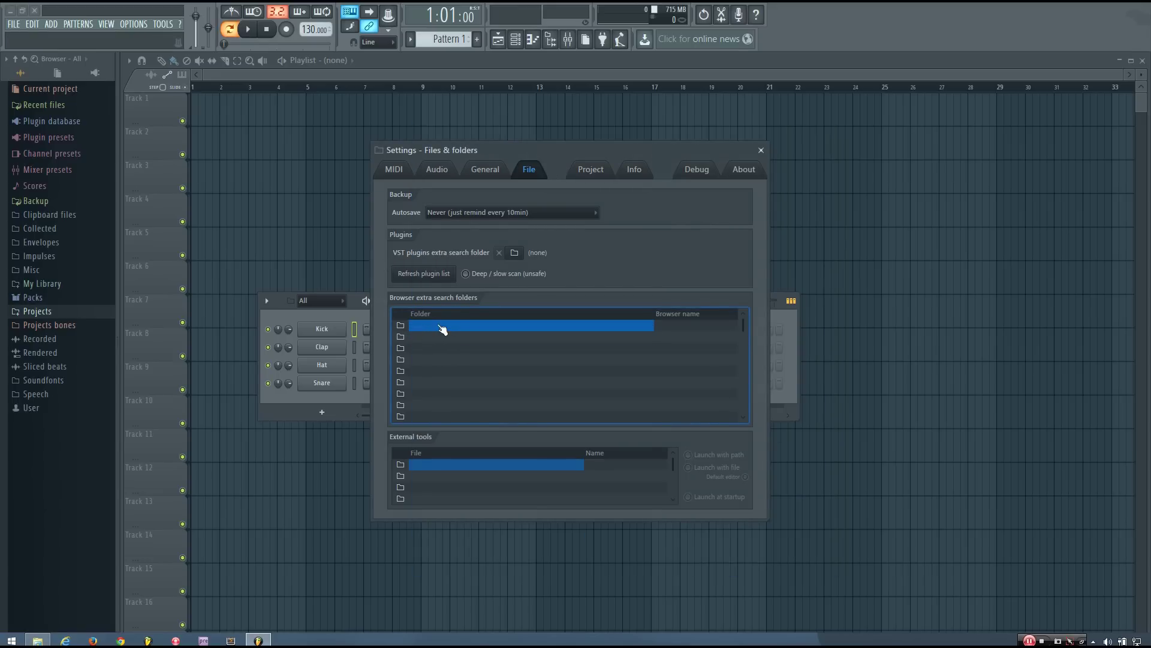
pyautogui.click(440, 325)
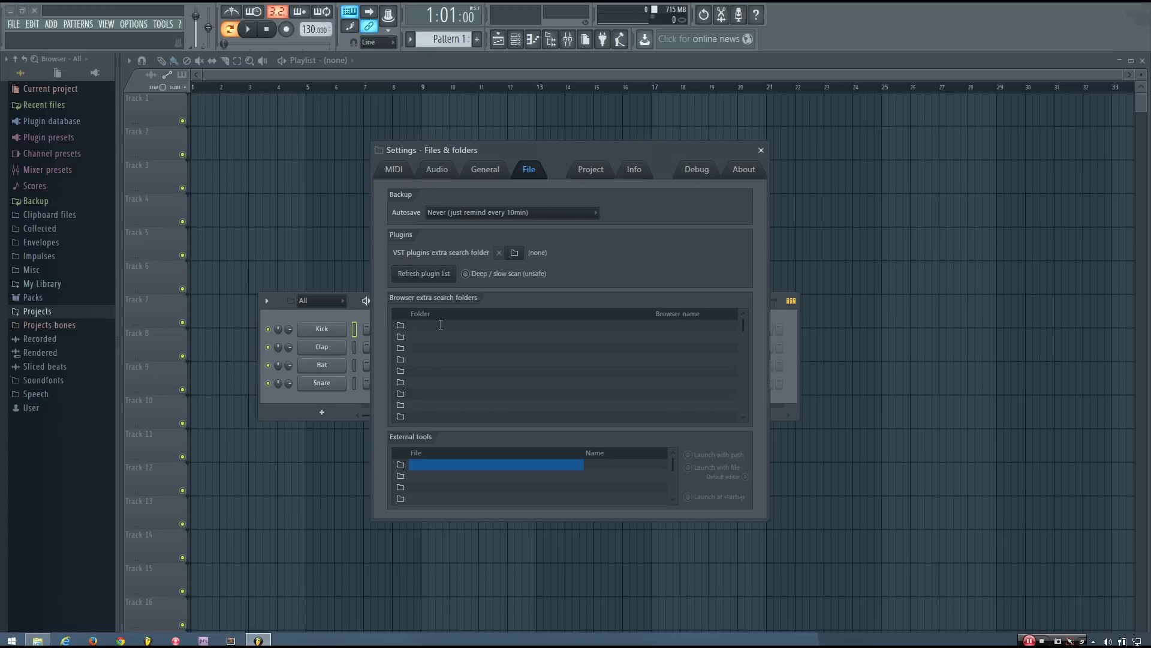
pyautogui.hotkey('ctrl', 'v')
pyautogui.click(511, 357)
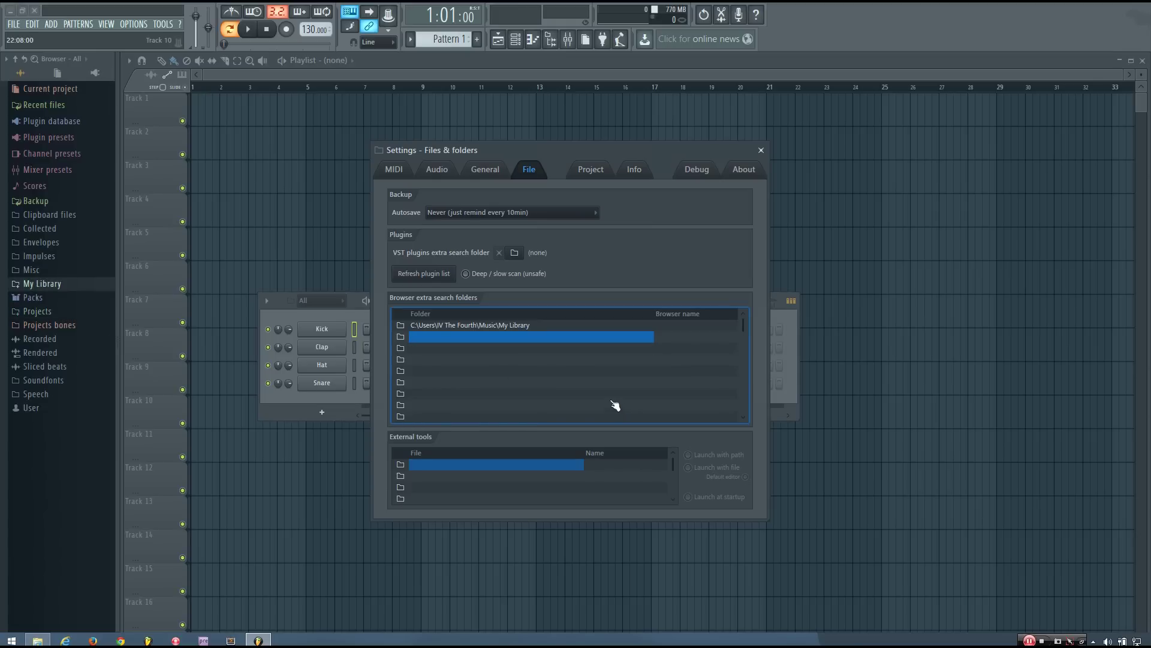
pyautogui.press('Down')
pyautogui.press('Down')
pyautogui.press('Down')
pyautogui.press('Down')
pyautogui.press('Down')
pyautogui.press('Down')
pyautogui.press('Down')
pyautogui.press('Down')
pyautogui.press('Down')
pyautogui.press('Down')
pyautogui.press('Down')
pyautogui.press('Down')
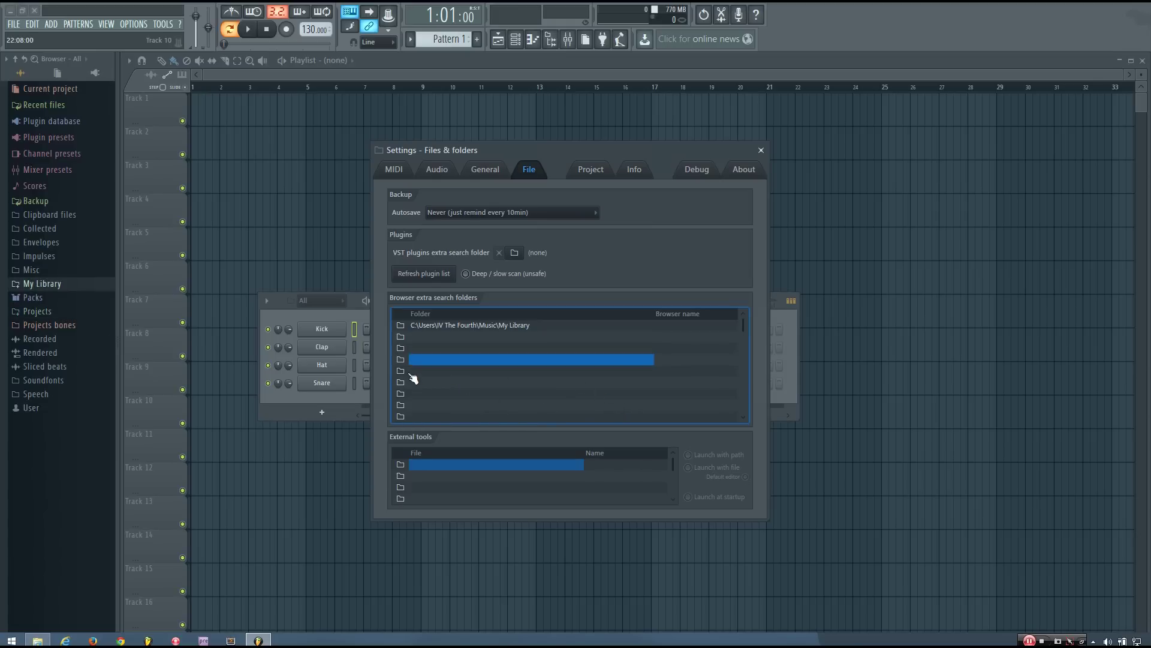
pyautogui.press('Up')
pyautogui.press('Up')
pyautogui.press('Up')
pyautogui.press('Up')
pyautogui.press('Up')
pyautogui.press('Up')
pyautogui.press('Up')
pyautogui.press('Up')
pyautogui.press('Up')
pyautogui.press('Up')
pyautogui.press('Up')
pyautogui.press('Up')
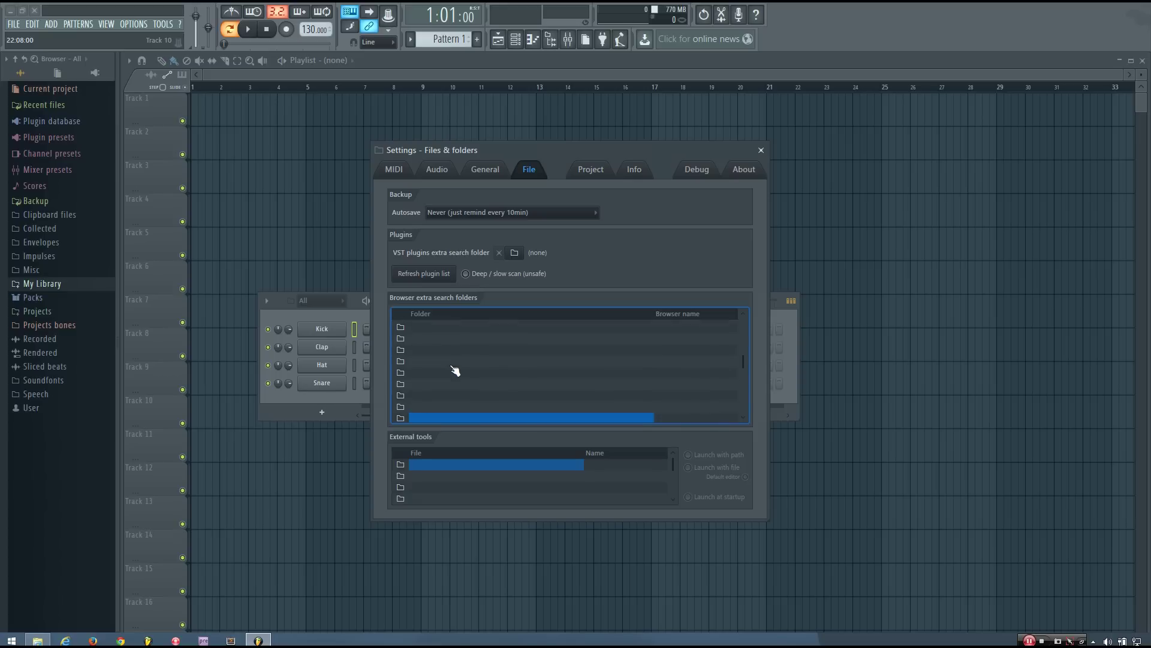
pyautogui.press('Up')
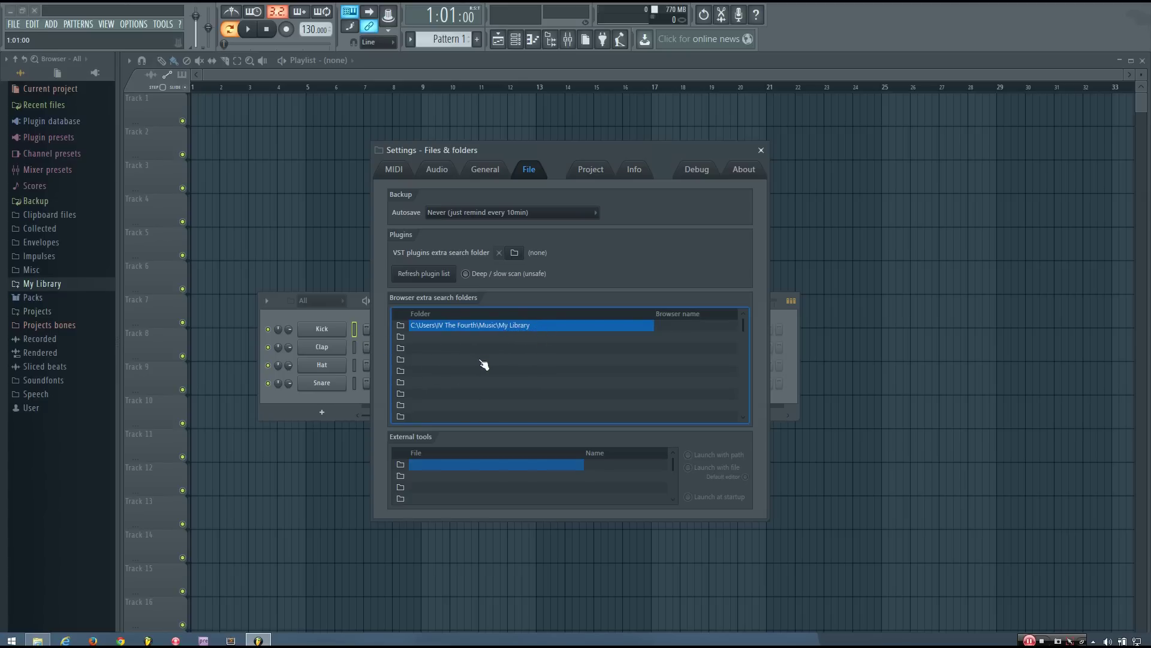
pyautogui.click(761, 150)
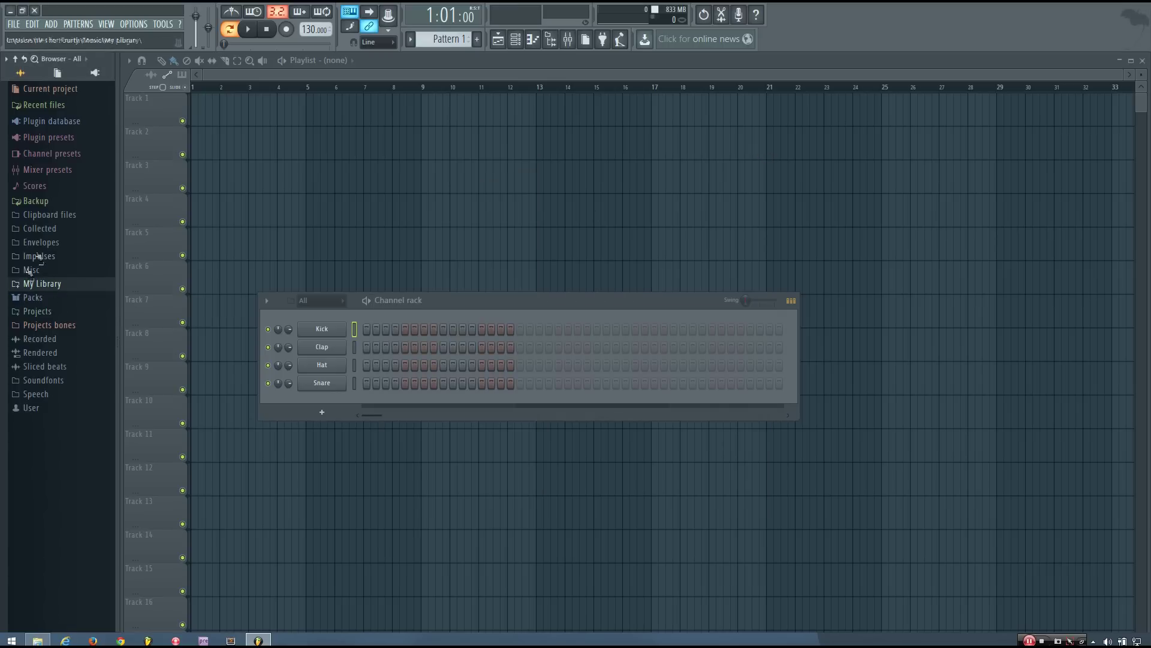
# - Drag DKaMv1 RevBass 4 from My Library > Samples > Distorted Kicks > Rev Basses into the Channel rack
pyautogui.click(46, 286)
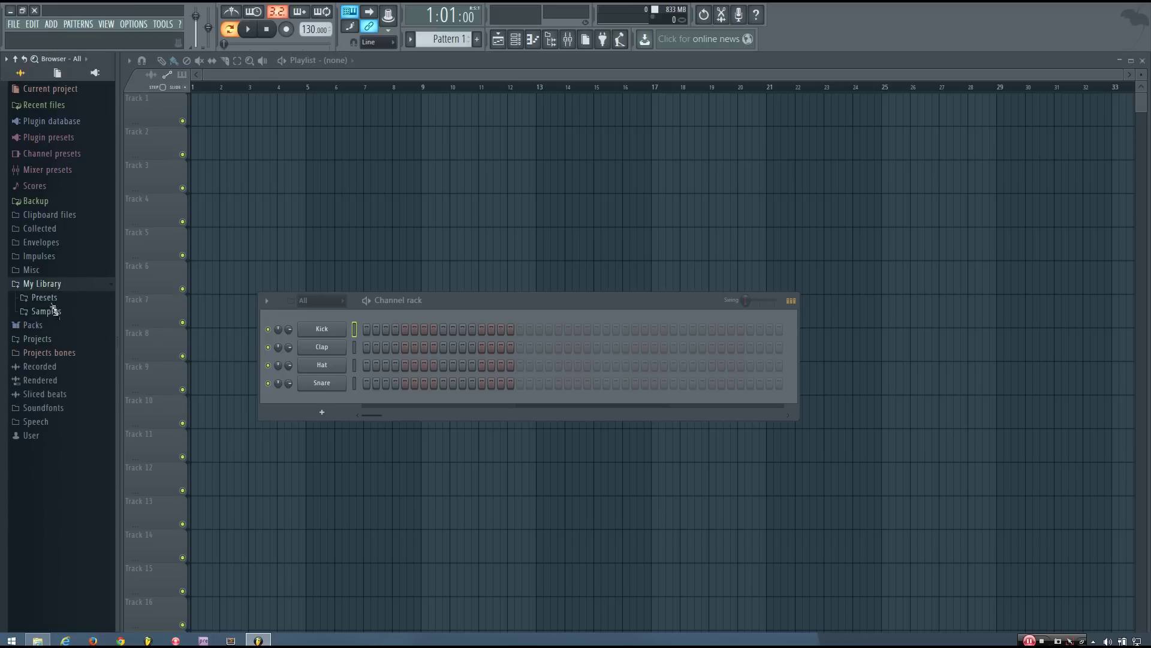
pyautogui.click(44, 298)
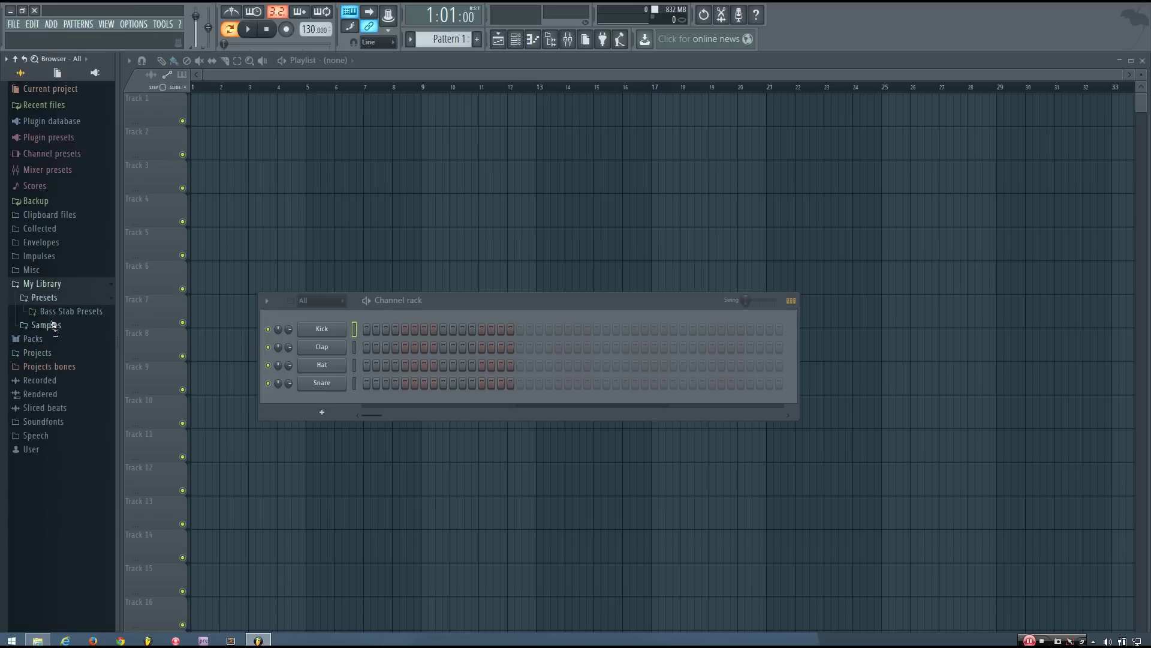
pyautogui.click(55, 326)
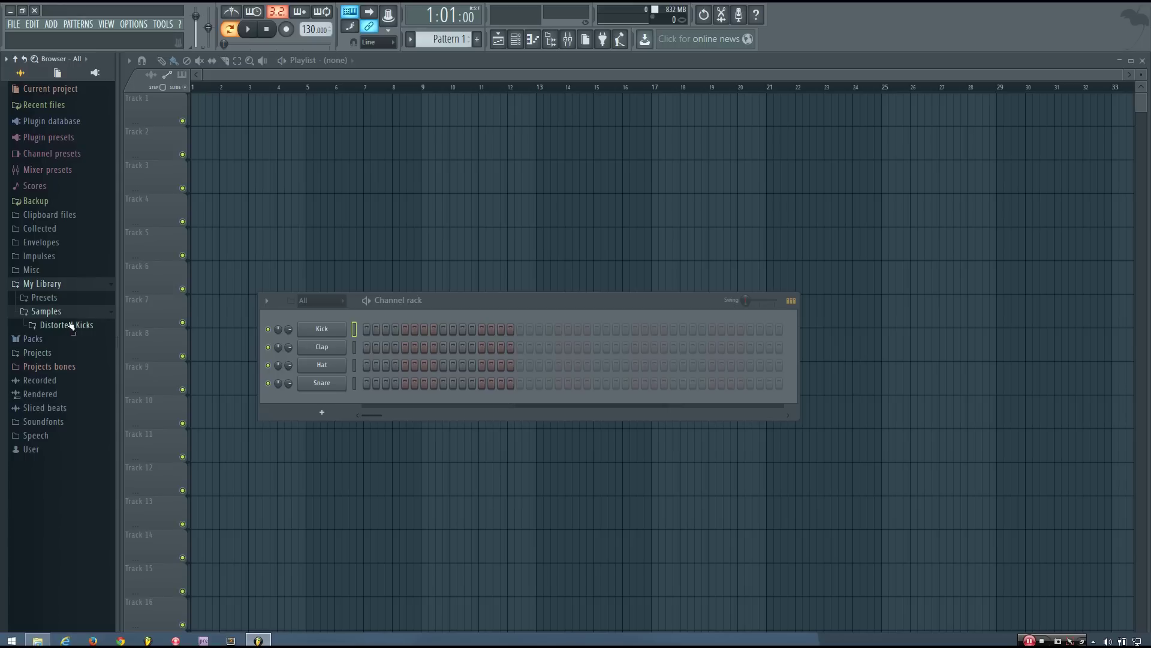
pyautogui.click(72, 328)
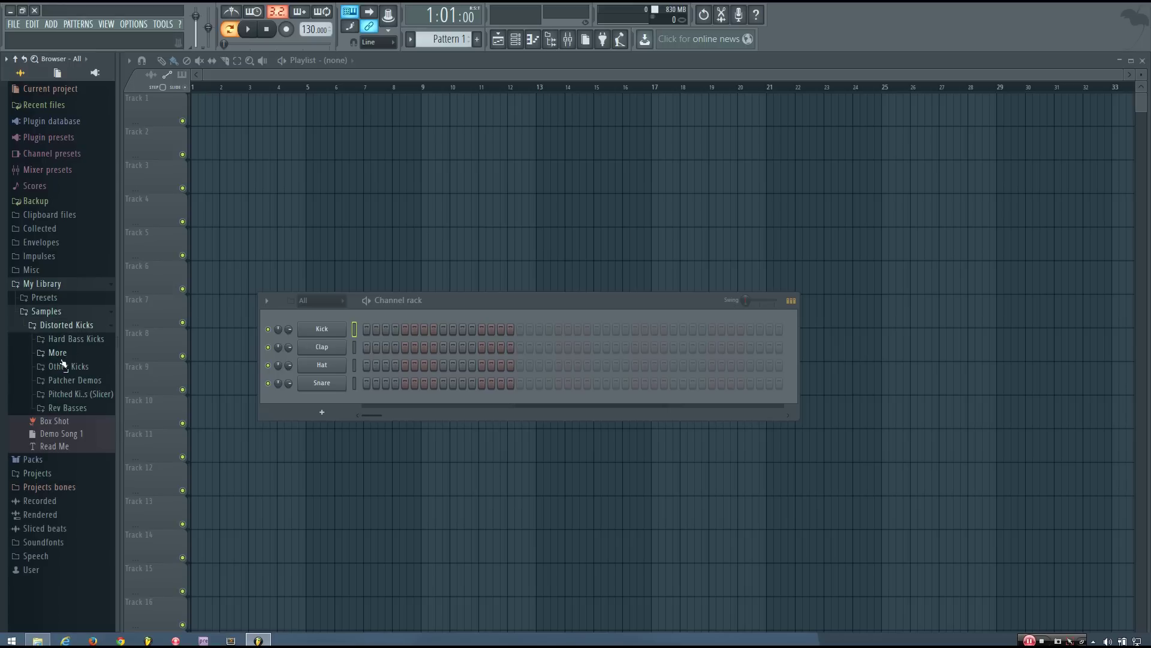
pyautogui.click(69, 408)
pyautogui.click(85, 446)
pyautogui.moveTo(87, 461); pyautogui.dragTo(360, 397)
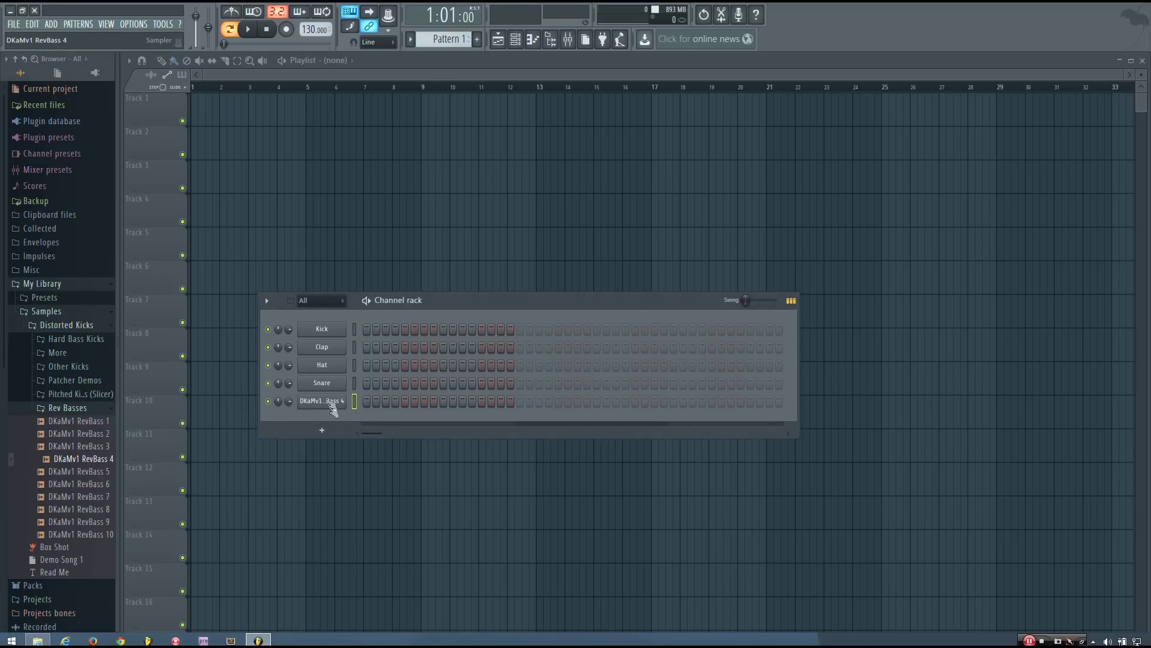
pyautogui.click(90, 312)
# - Load Chorus Keys 3 from Bass Stab Presets > Keys > Presets into the Channel rack, closing its plugin windows
pyautogui.click(77, 299)
pyautogui.click(71, 311)
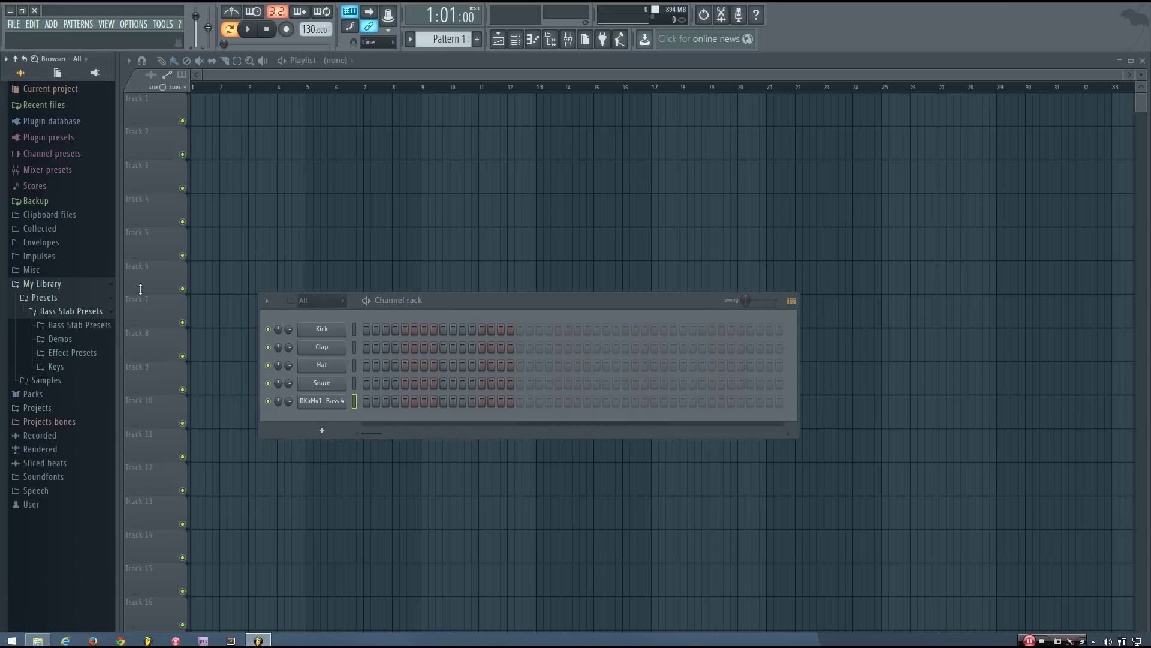
pyautogui.click(56, 366)
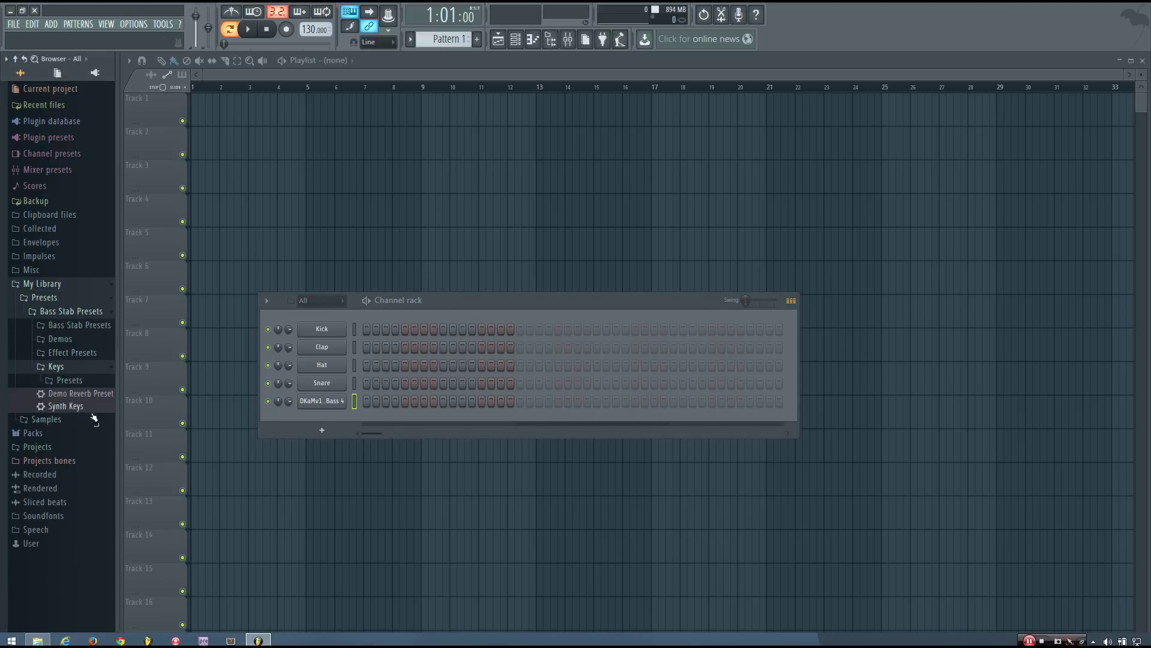
pyautogui.click(71, 381)
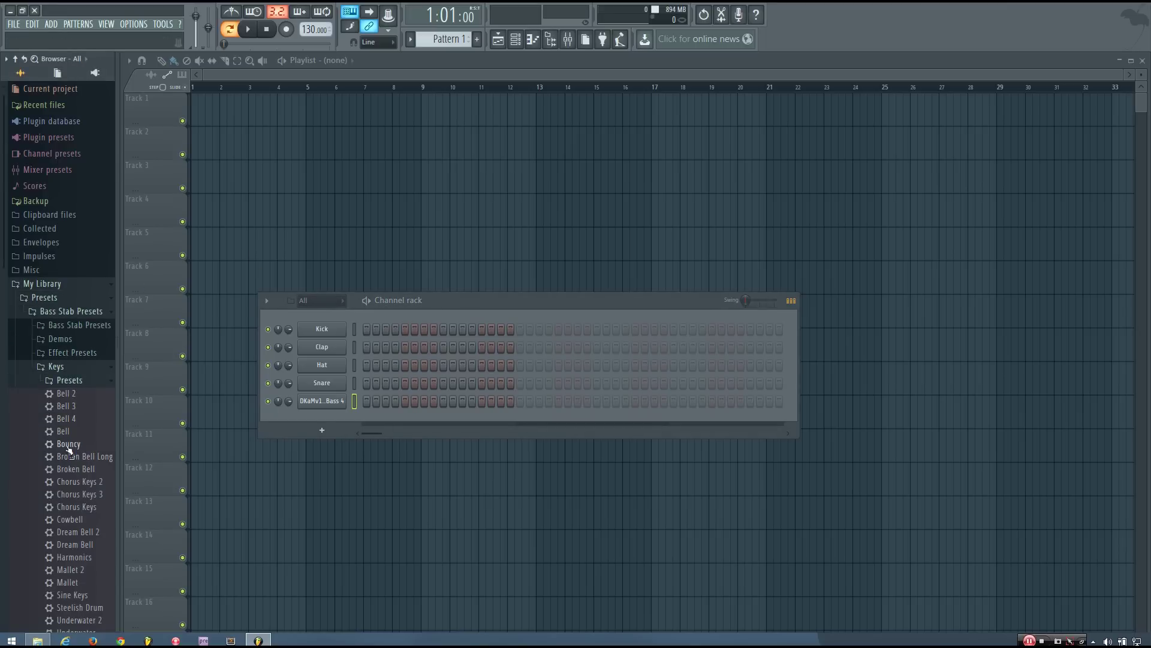
pyautogui.moveTo(77, 494); pyautogui.dragTo(336, 422)
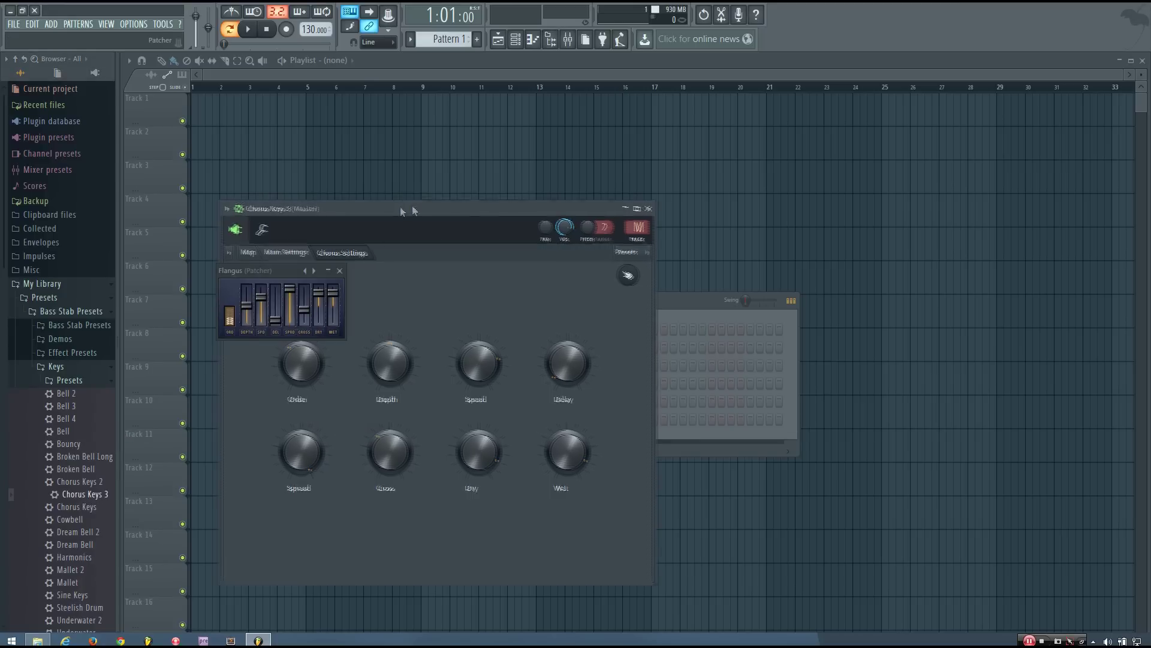
pyautogui.click(443, 201)
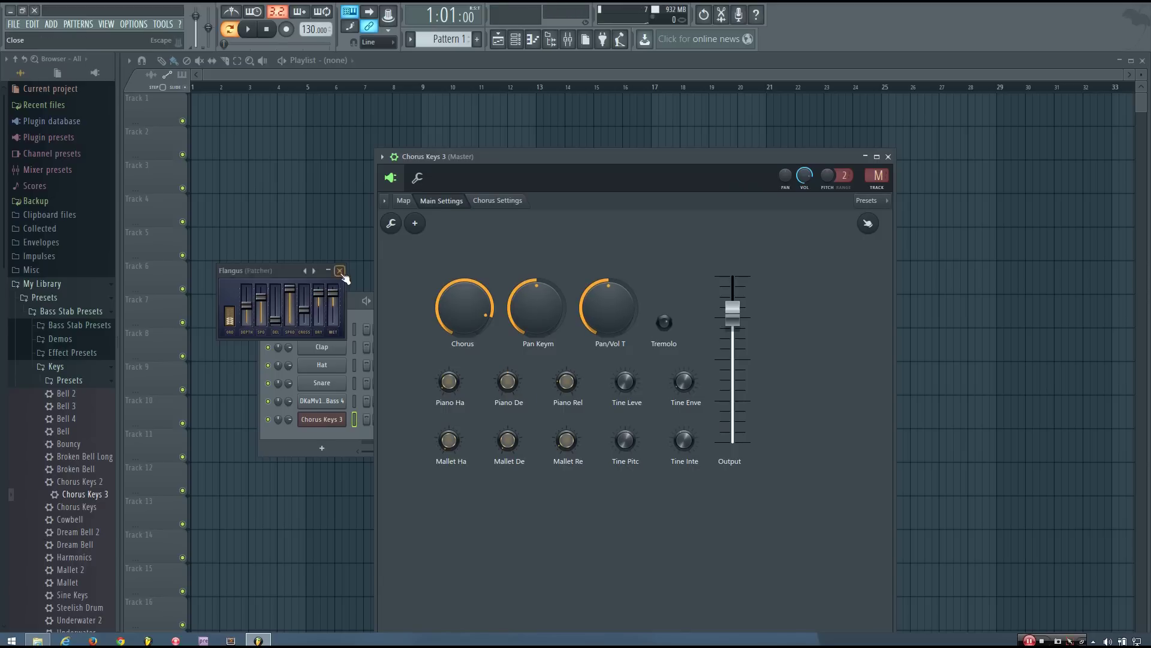
pyautogui.click(340, 271)
pyautogui.click(888, 157)
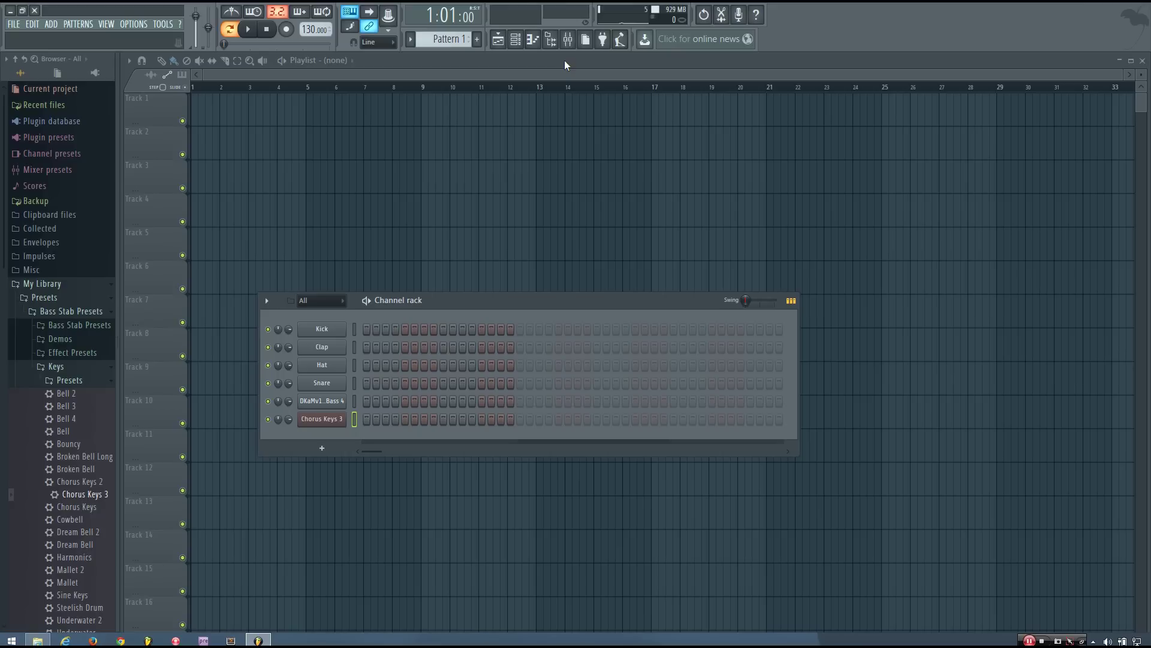
# - Show the Mixer, then bring the Channel rack in front of it and move it higher
pyautogui.click(568, 40)
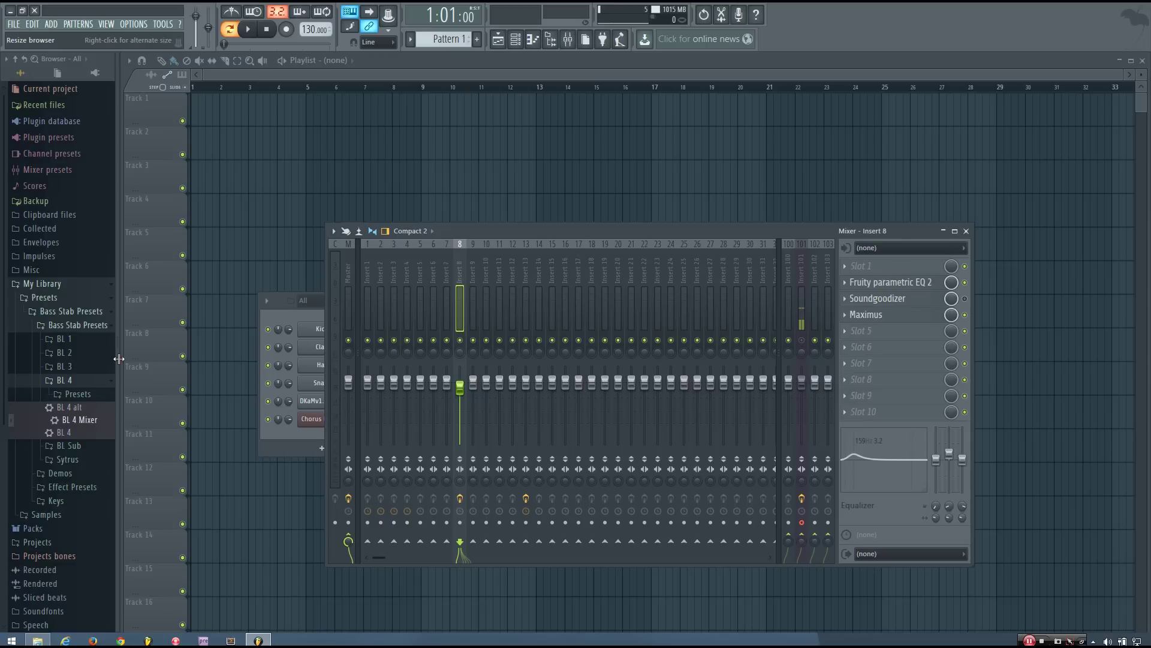
pyautogui.click(285, 437)
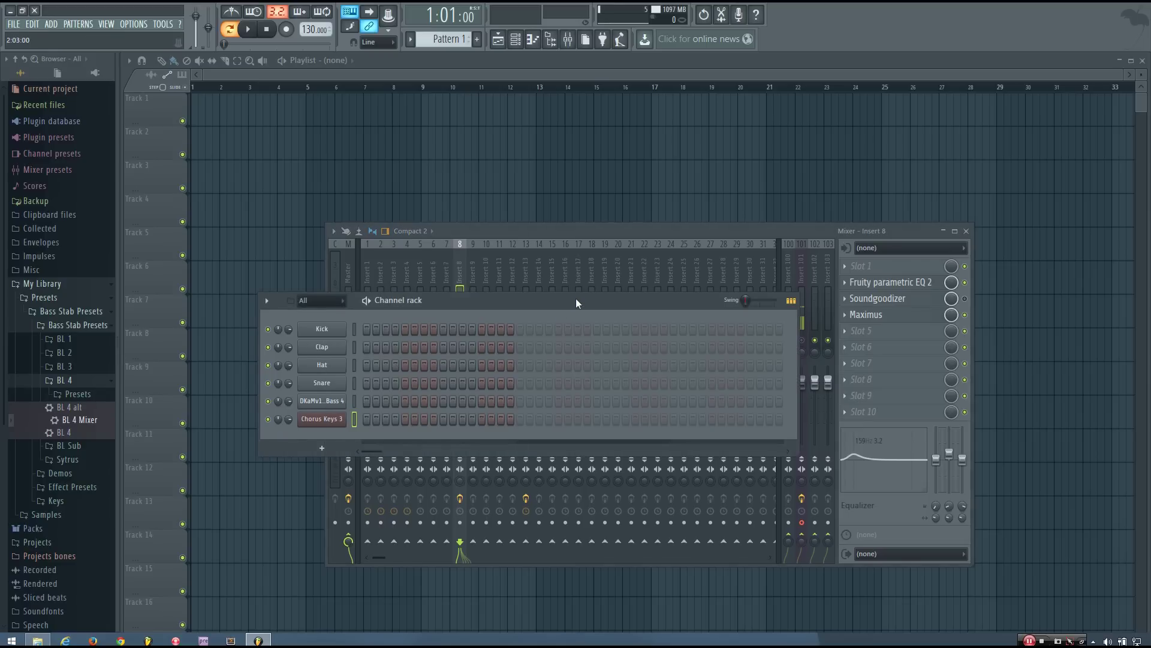
pyautogui.moveTo(578, 305); pyautogui.dragTo(572, 182)
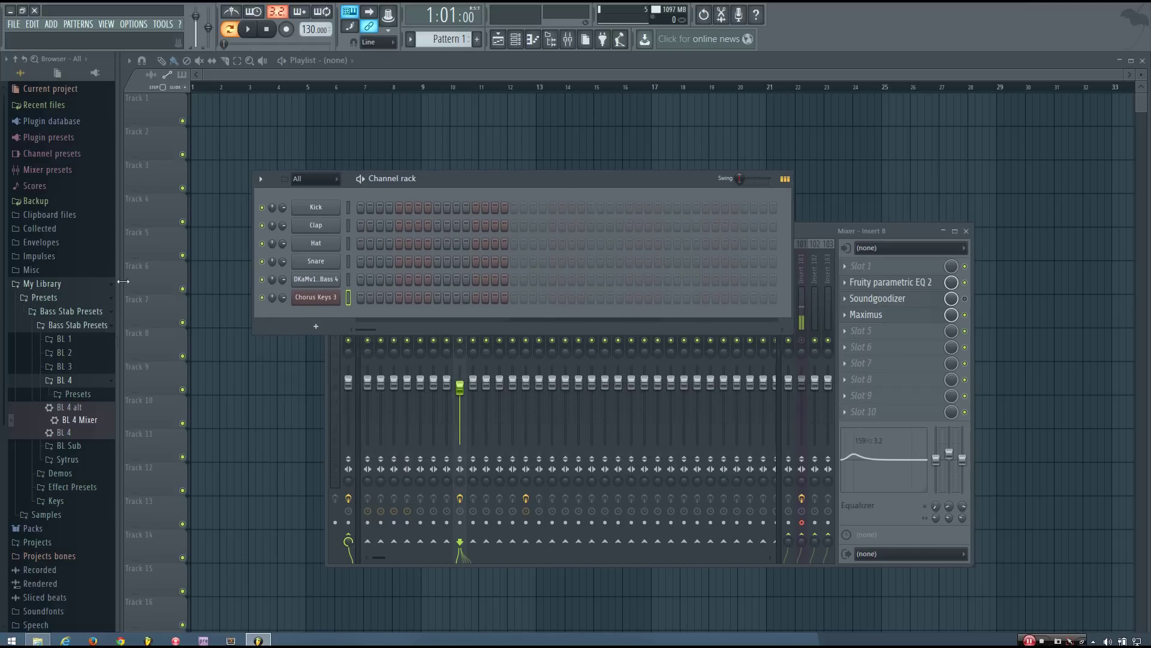